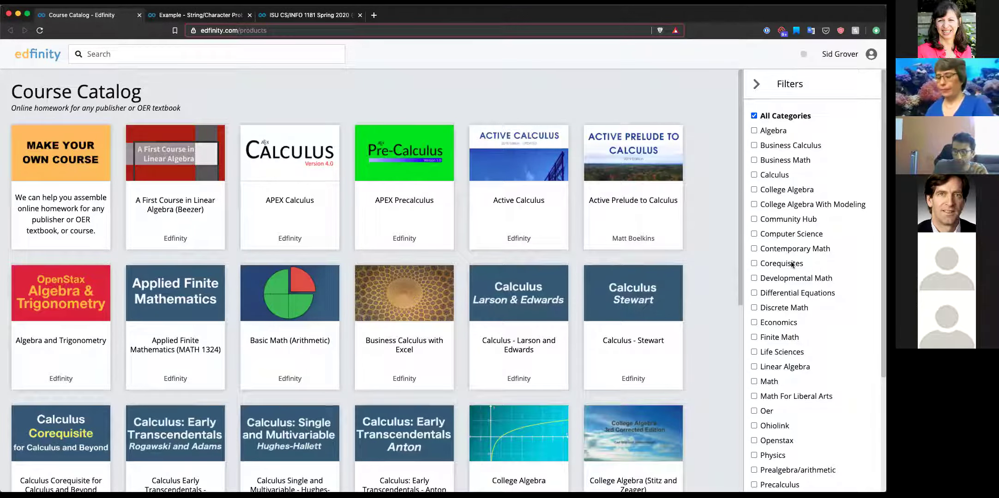
Step: Filter the course catalog to Computer Science and create a course from Introductory Python (Runestone)
{"action": "left_click", "coordinate": [791, 236]}
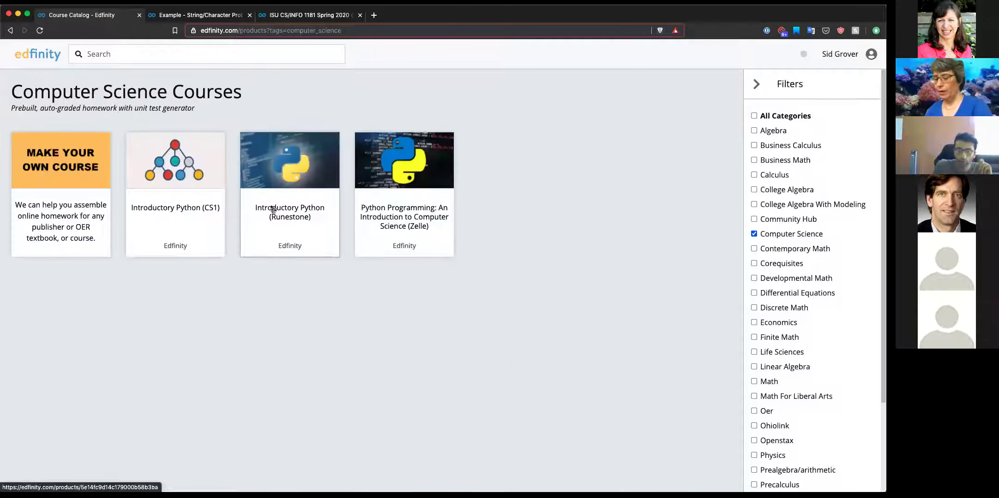
{"action": "left_click", "coordinate": [273, 207]}
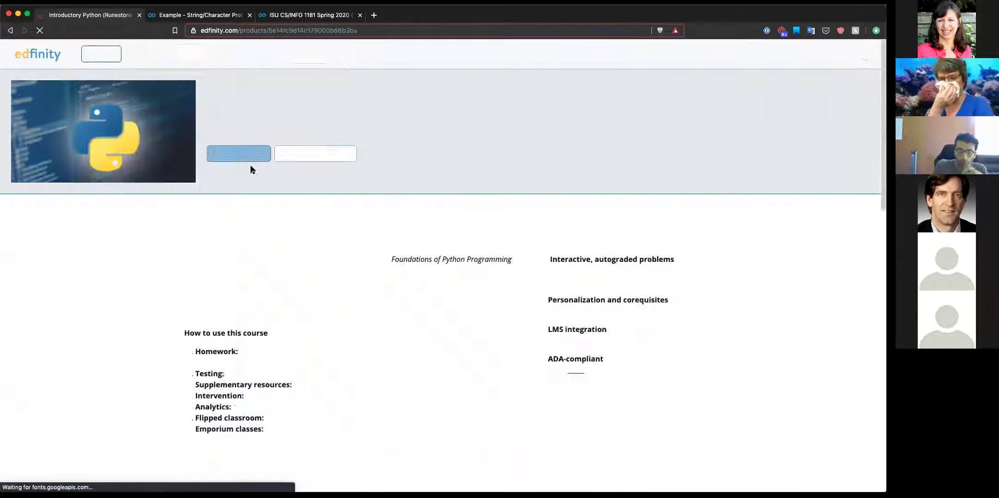
{"action": "left_click", "coordinate": [239, 154]}
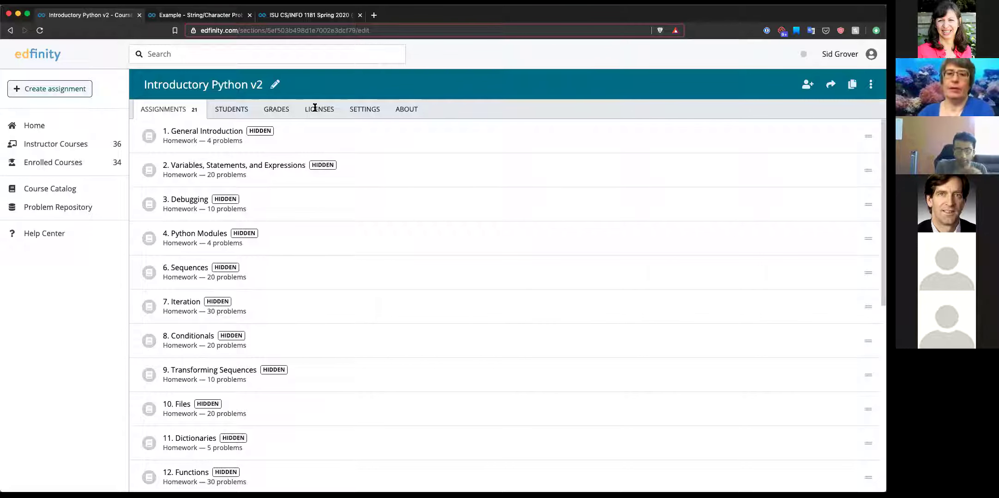
Step: Rename the course as "CS 1 - ABC University - Fall 2020"
{"action": "left_click", "coordinate": [272, 88]}
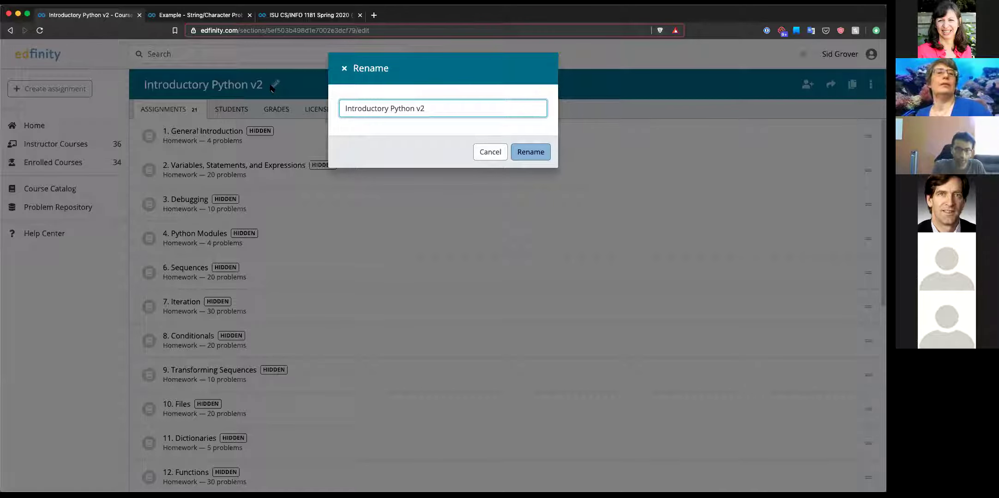
{"action": "key", "text": "super+a"}
{"action": "type", "text": "C"}
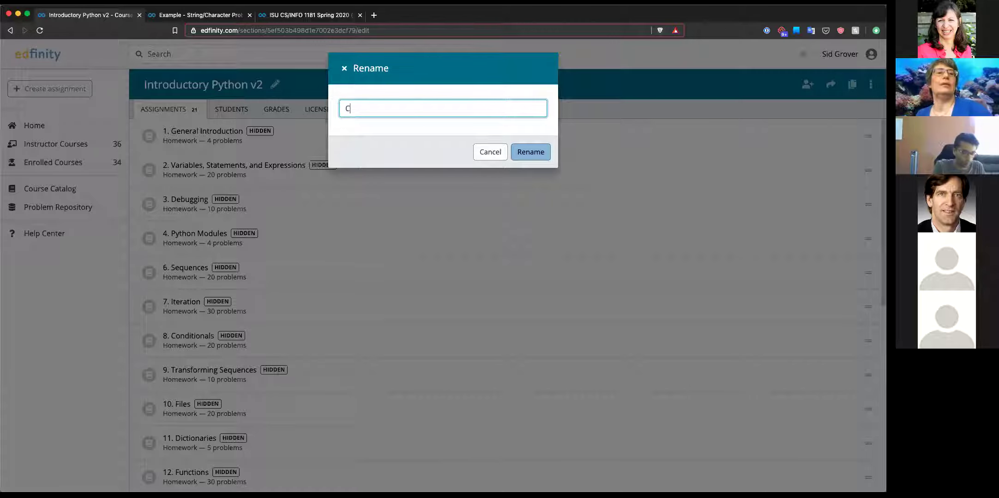
{"action": "type", "text": "S 1 - "}
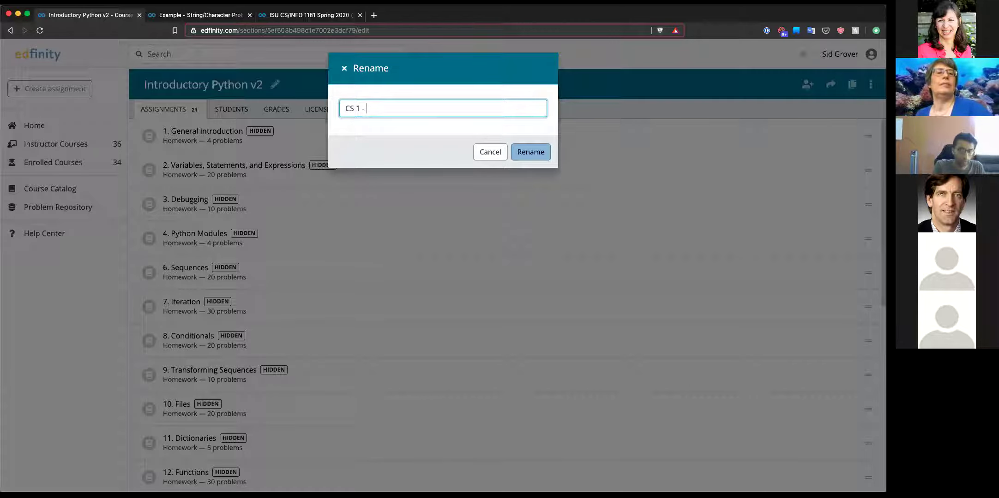
{"action": "type", "text": "AB"}
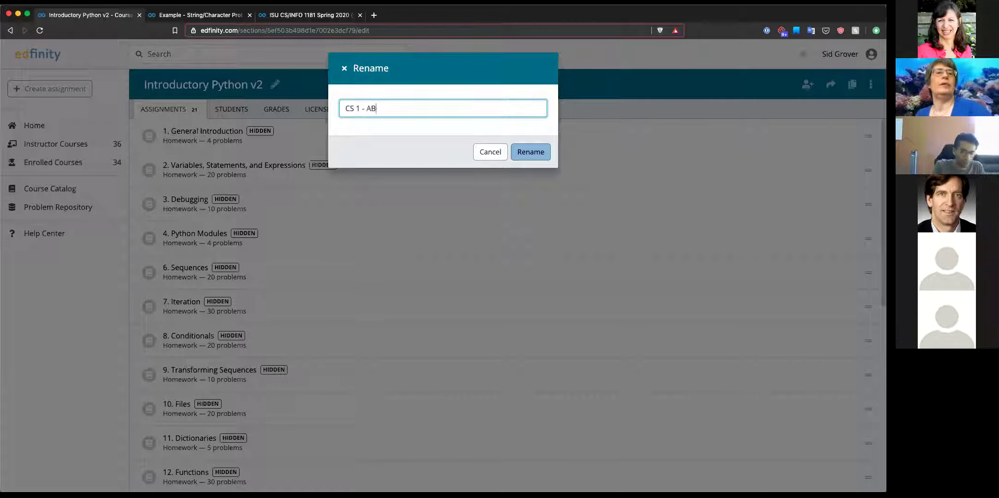
{"action": "type", "text": "C University -"}
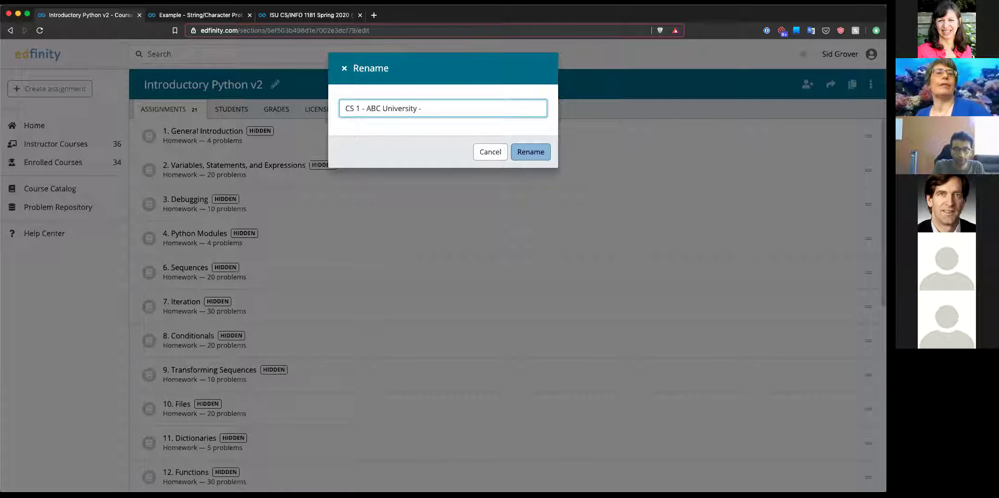
{"action": "type", "text": " - Fall 2020"}
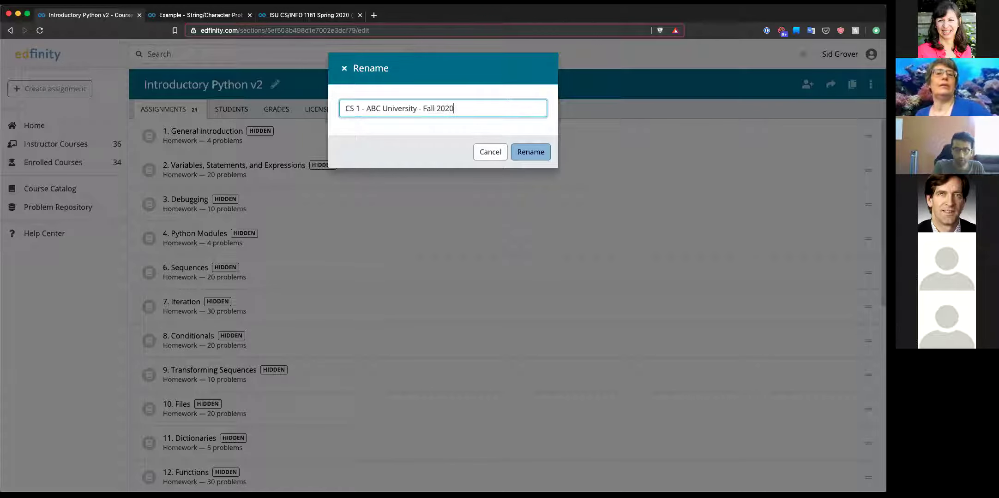
{"action": "key", "text": "Return"}
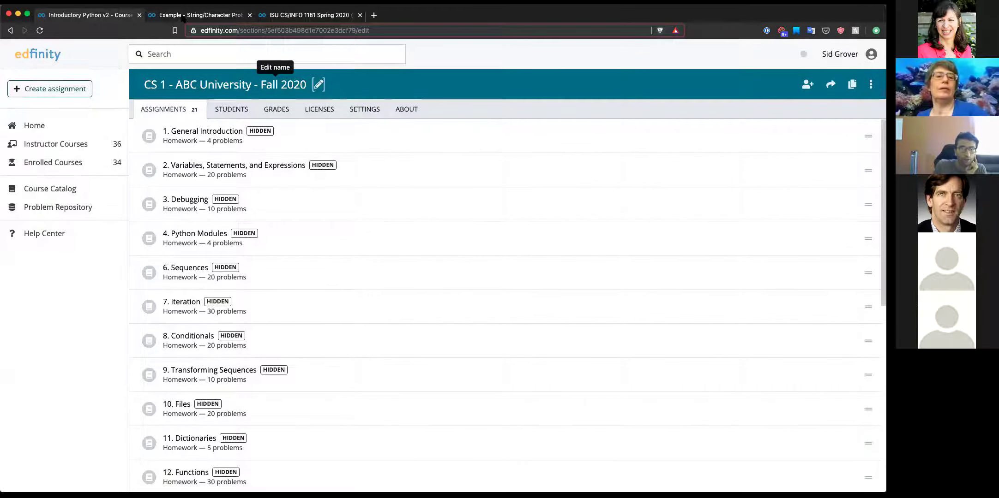
Step: In the already open String/Character example problem, add the code line "best = L[1:5]" and check its syntax
{"action": "left_click", "coordinate": [200, 16]}
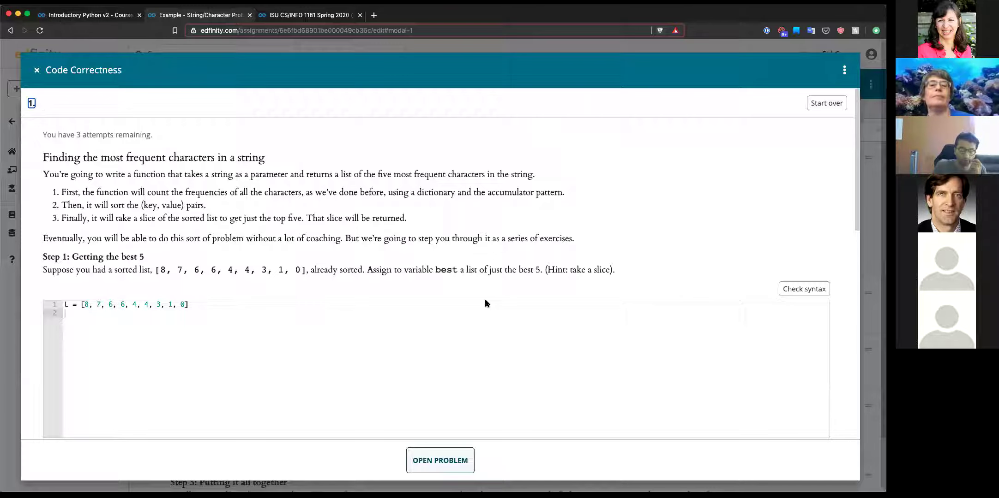
{"action": "left_click", "coordinate": [170, 315]}
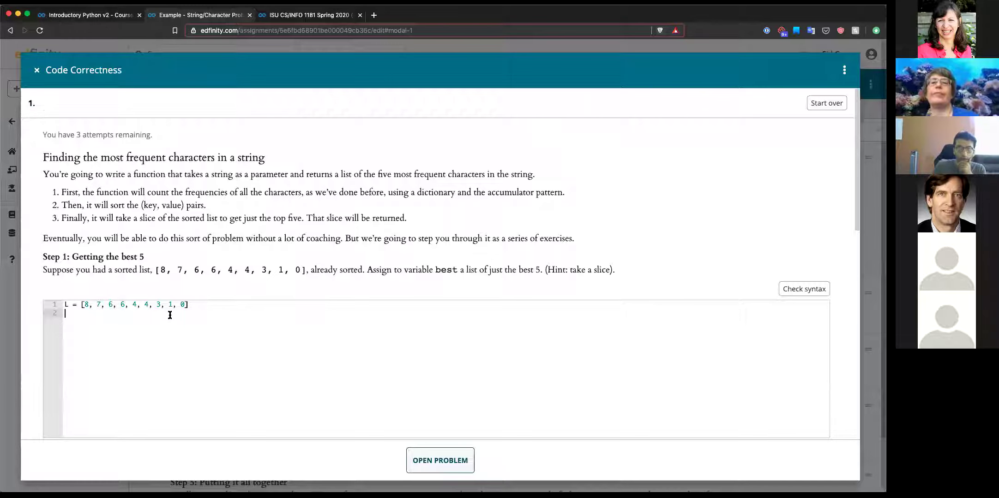
{"action": "type", "text": "best ="}
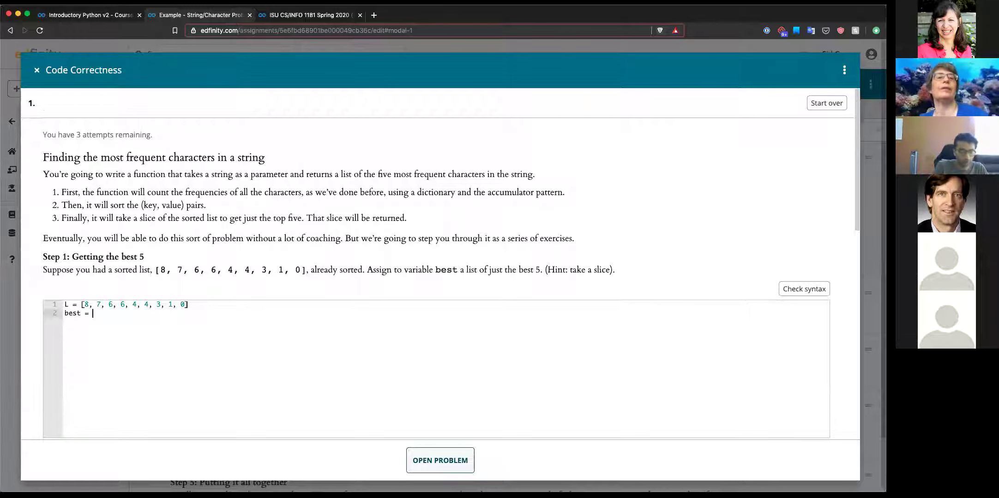
{"action": "type", "text": " L[1:5]"}
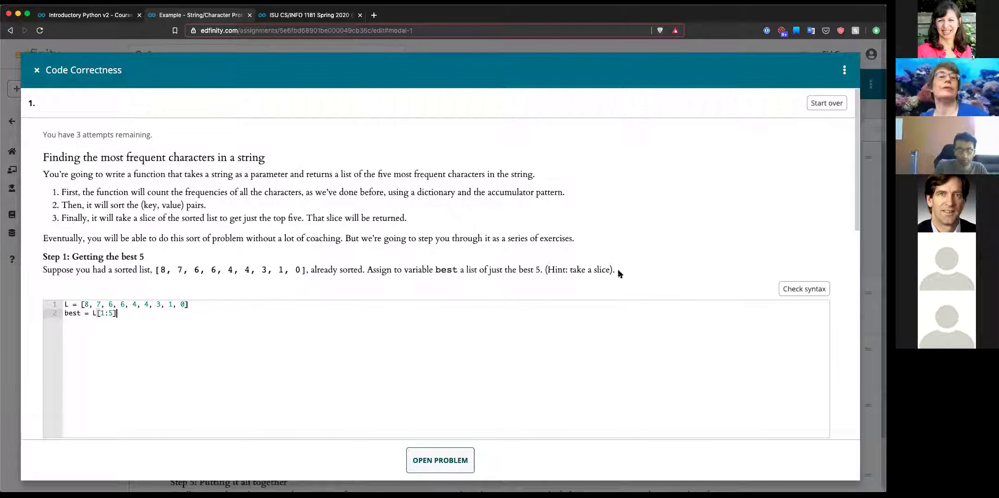
{"action": "left_click", "coordinate": [802, 291]}
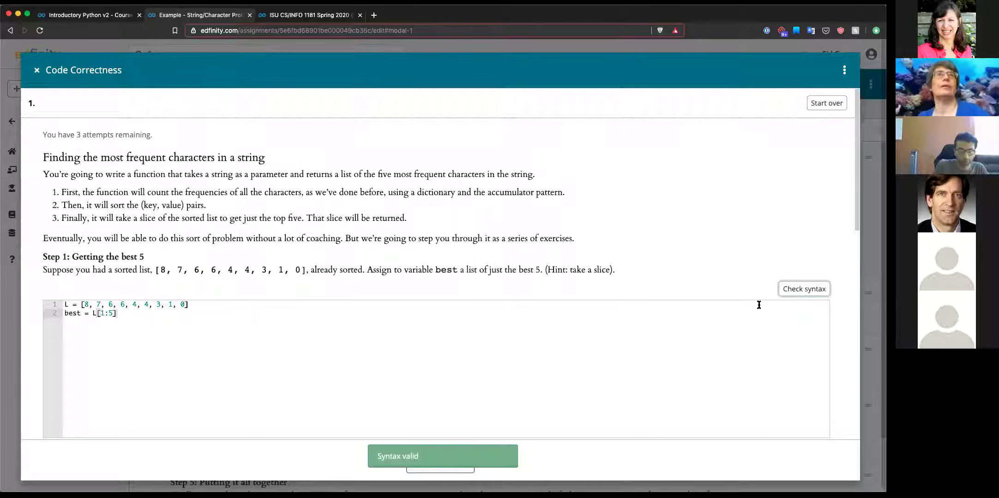
Step: Run the slice code for grading and review the score of each part in the answers table
{"action": "double_click", "coordinate": [103, 313]}
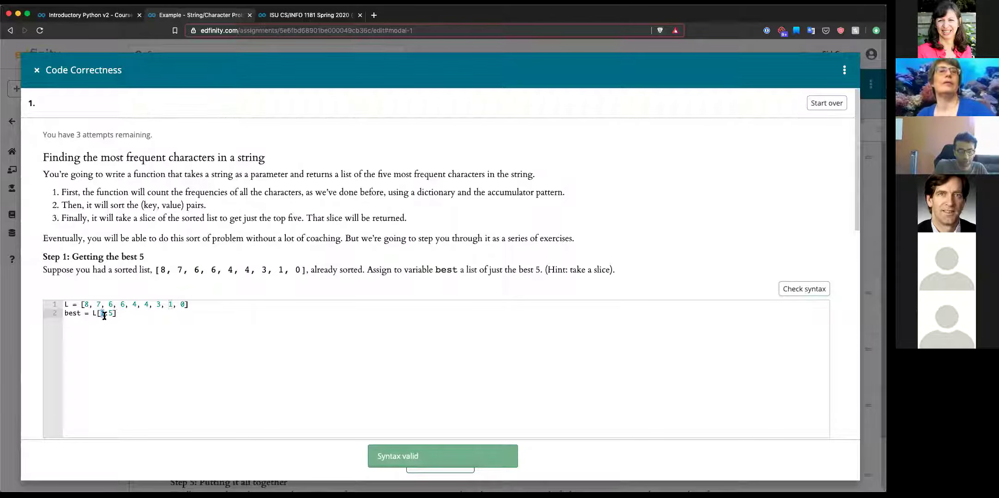
{"action": "scroll", "coordinate": [106, 305], "scroll_direction": "down", "scroll_amount": 5}
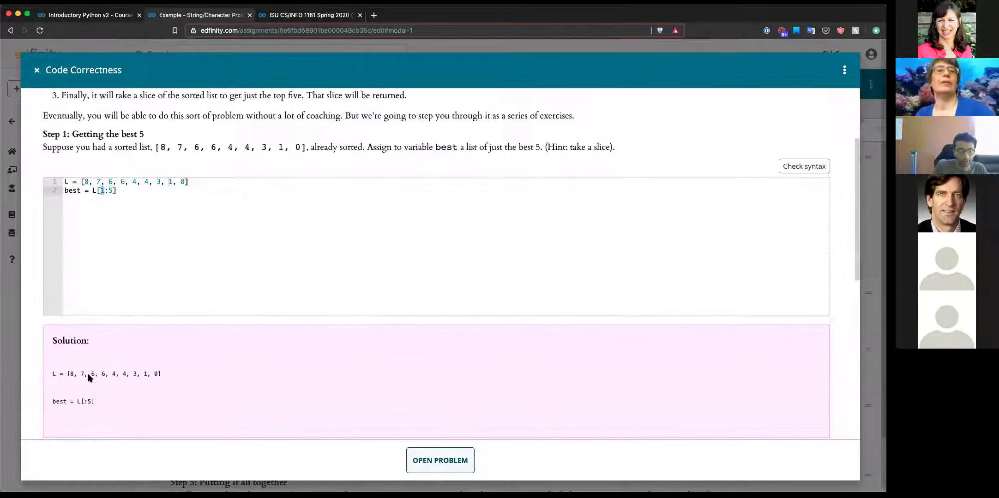
{"action": "scroll", "coordinate": [90, 378], "scroll_direction": "down", "scroll_amount": 7}
{"action": "left_click", "coordinate": [62, 310]}
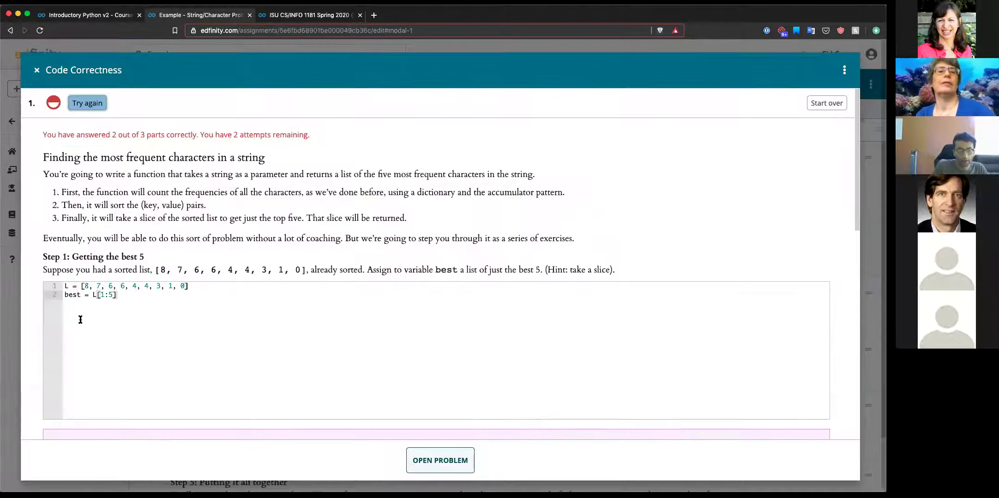
{"action": "scroll", "coordinate": [117, 294], "scroll_direction": "down", "scroll_amount": 10}
{"action": "scroll", "coordinate": [116, 294], "scroll_direction": "down", "scroll_amount": 2}
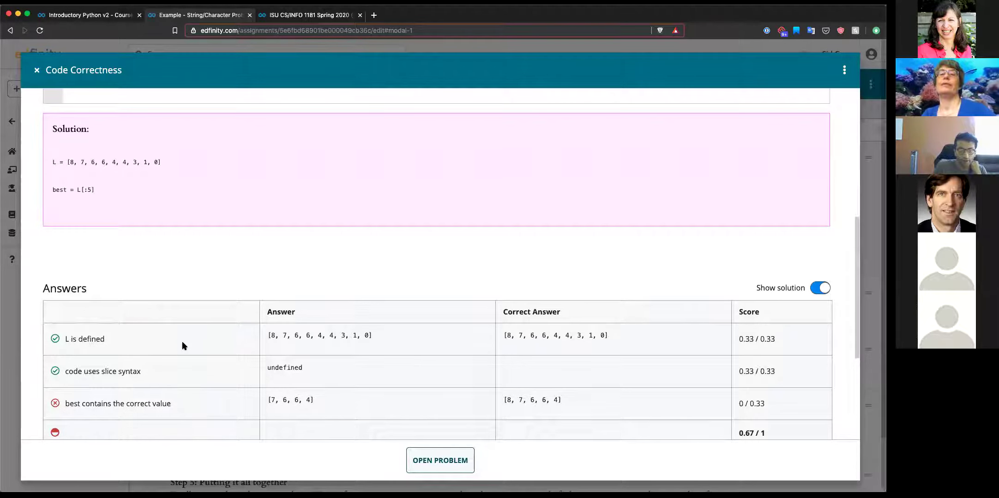
Step: Retry the problem with the second line changed to "best = L[:5]", run it and review the graded answers
{"action": "scroll", "coordinate": [183, 342], "scroll_direction": "up", "scroll_amount": 7}
{"action": "left_click", "coordinate": [94, 102]}
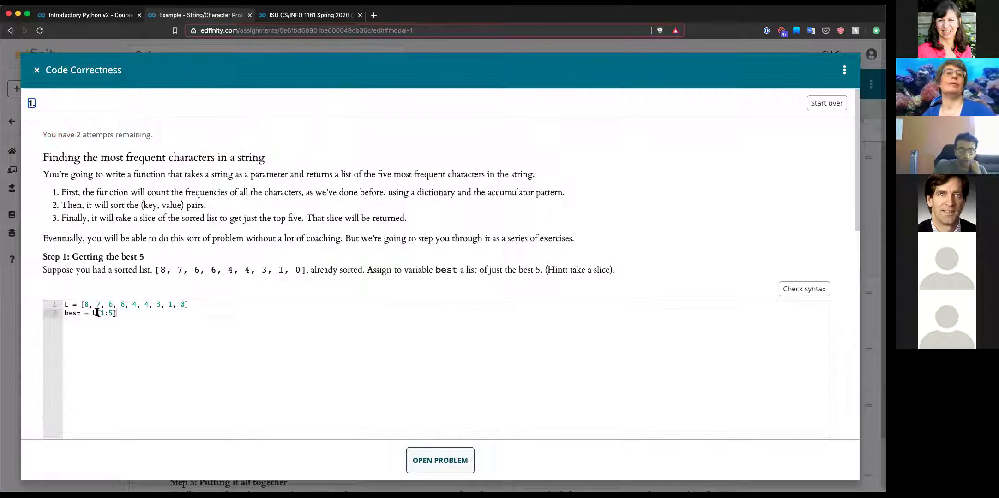
{"action": "left_click", "coordinate": [103, 314]}
{"action": "key", "text": "BackSpace"}
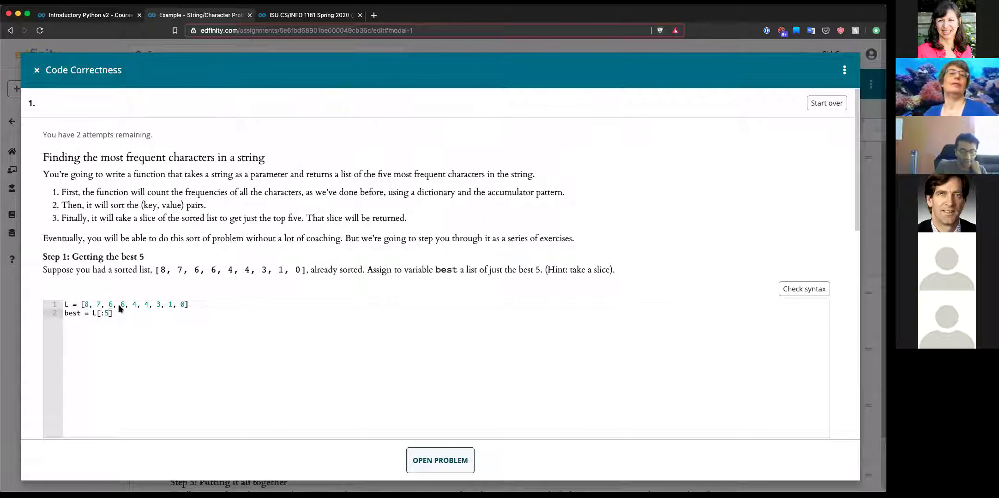
{"action": "scroll", "coordinate": [166, 301], "scroll_direction": "down", "scroll_amount": 4}
{"action": "scroll", "coordinate": [165, 304], "scroll_direction": "down", "scroll_amount": 2}
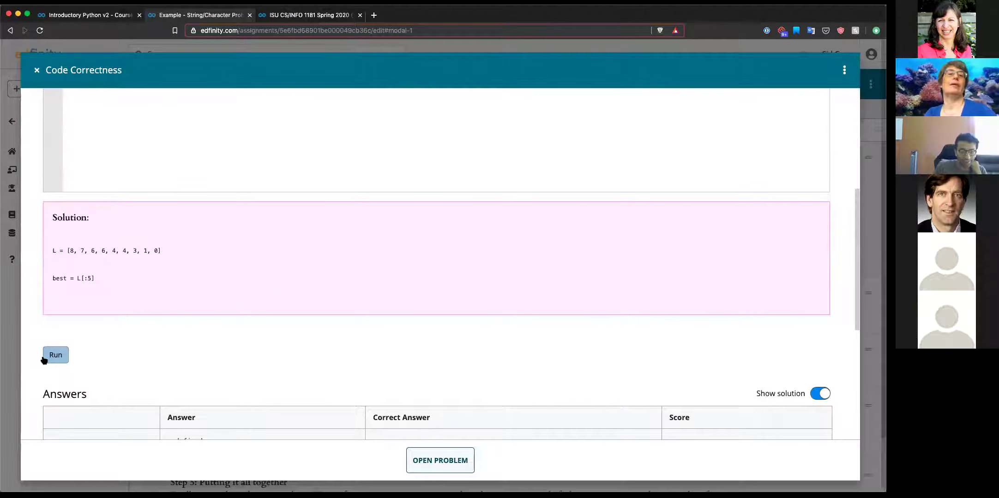
{"action": "left_click", "coordinate": [53, 356]}
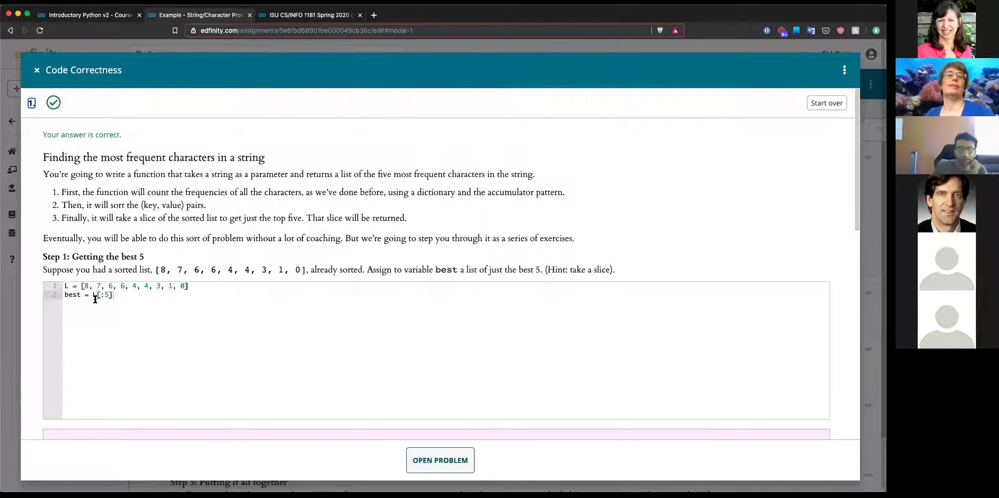
{"action": "scroll", "coordinate": [93, 252], "scroll_direction": "down", "scroll_amount": 6}
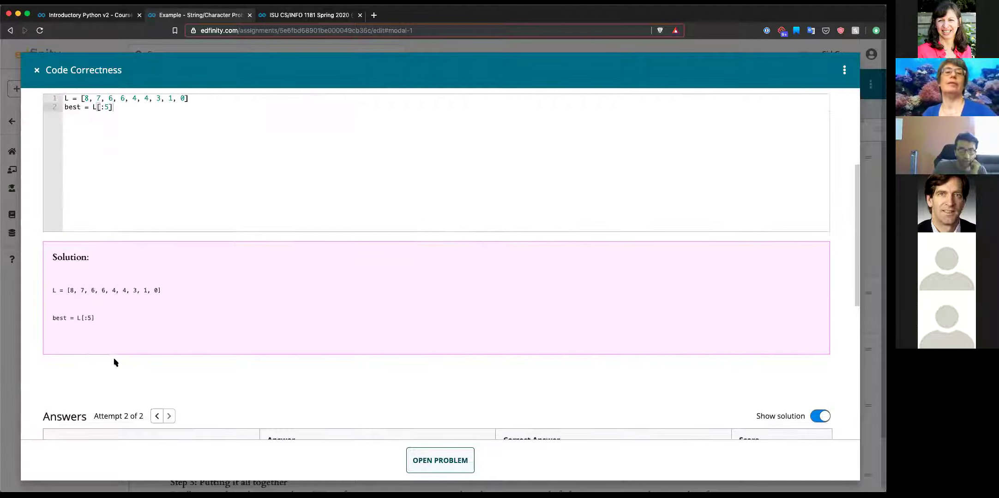
{"action": "scroll", "coordinate": [124, 402], "scroll_direction": "down", "scroll_amount": 4}
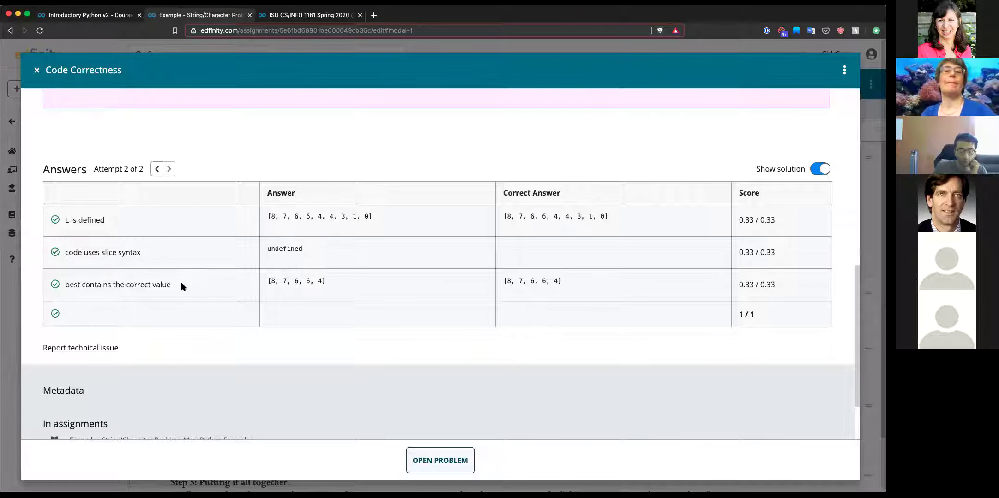
Step: Close the problem preview, open the assignment's first problem for editing and display its test code
{"action": "scroll", "coordinate": [50, 279], "scroll_direction": "left", "scroll_amount": 5}
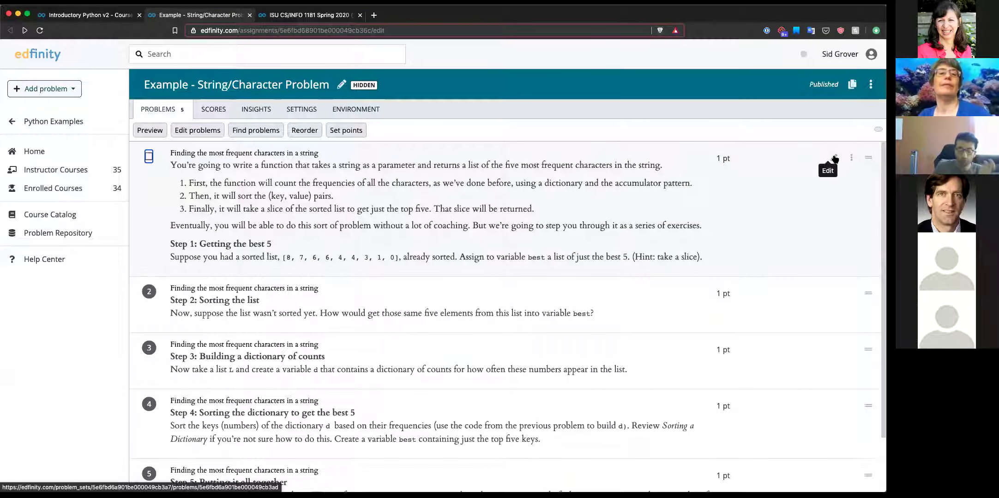
{"action": "left_click", "coordinate": [834, 159]}
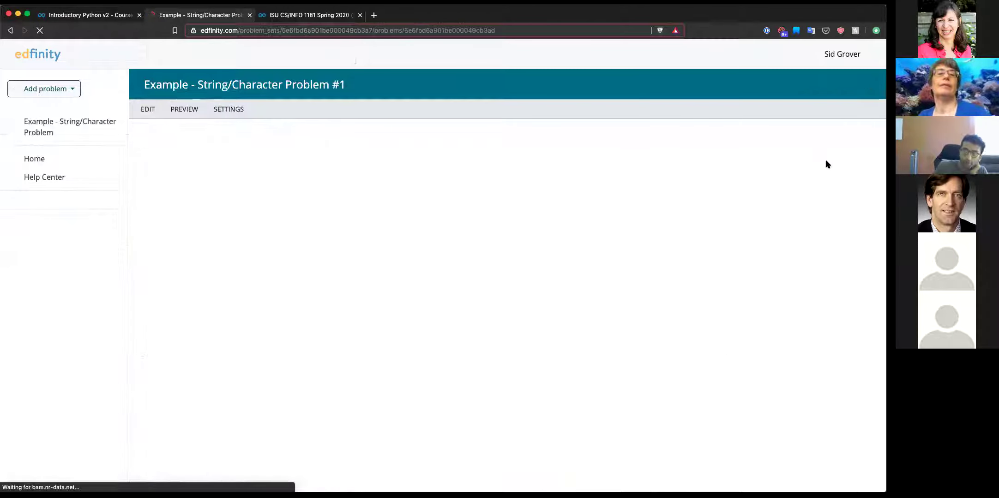
{"action": "scroll", "coordinate": [683, 208], "scroll_direction": "down", "scroll_amount": 5}
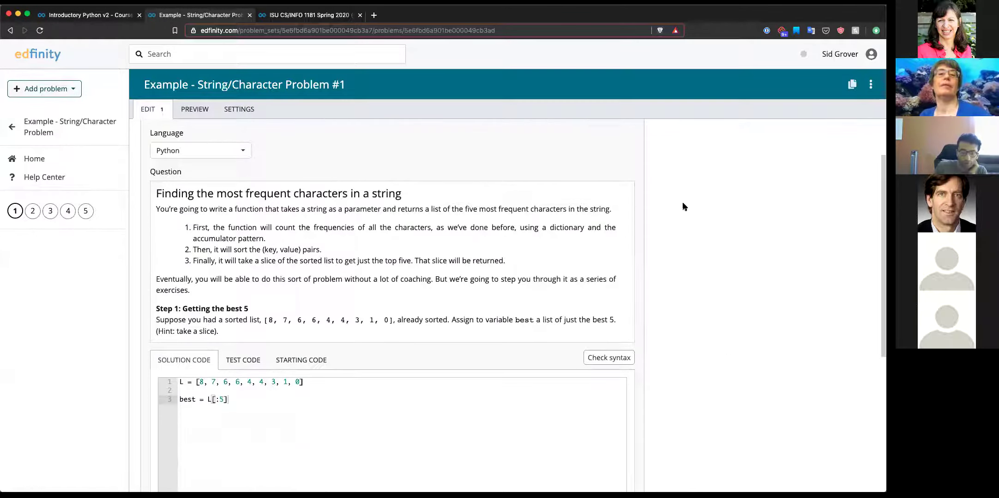
{"action": "scroll", "coordinate": [683, 204], "scroll_direction": "down", "scroll_amount": 3}
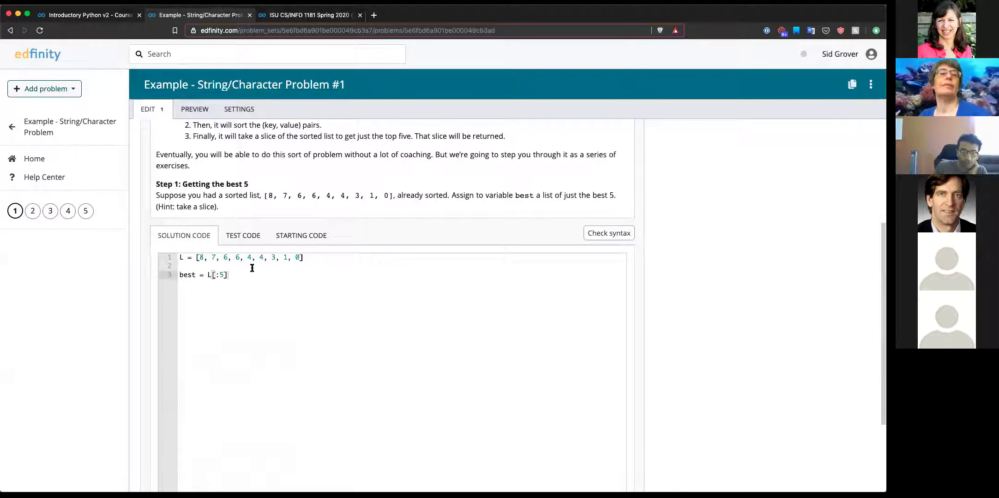
{"action": "left_click", "coordinate": [244, 236]}
{"action": "scroll", "coordinate": [301, 310], "scroll_direction": "down", "scroll_amount": 1}
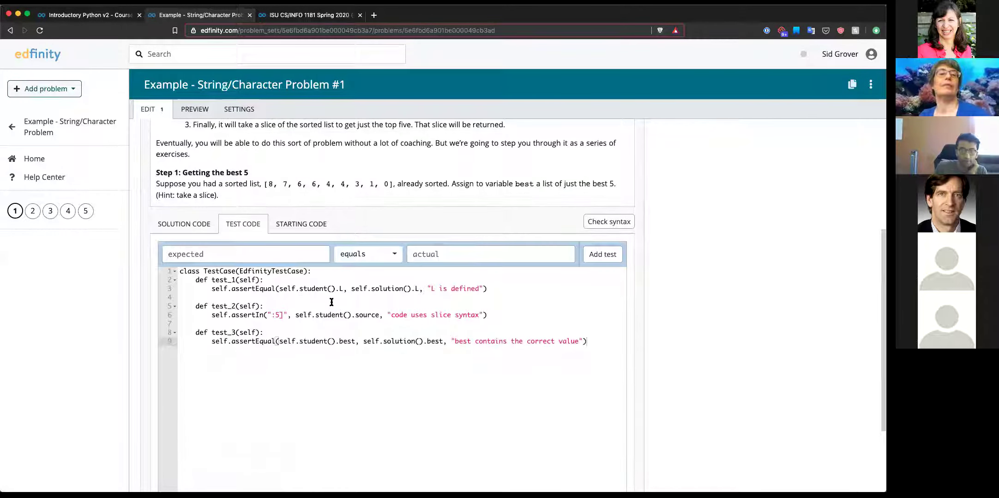
Step: Examine the three test assertions, highlighting the student and solution references and the ":5]" slice syntax check
{"action": "left_click_drag", "start_coordinate": [343, 289], "coordinate": [297, 292]}
{"action": "left_click_drag", "start_coordinate": [371, 289], "coordinate": [416, 288]}
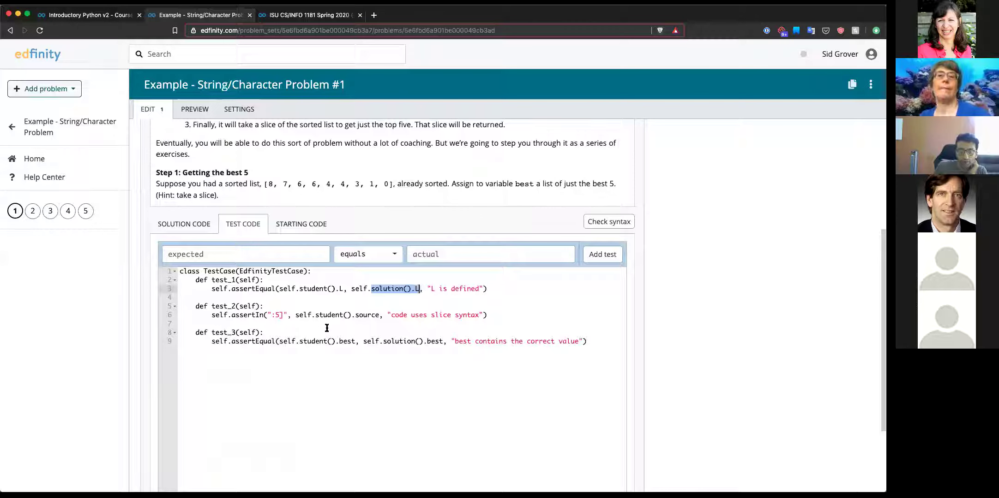
{"action": "left_click_drag", "start_coordinate": [272, 315], "coordinate": [287, 317]}
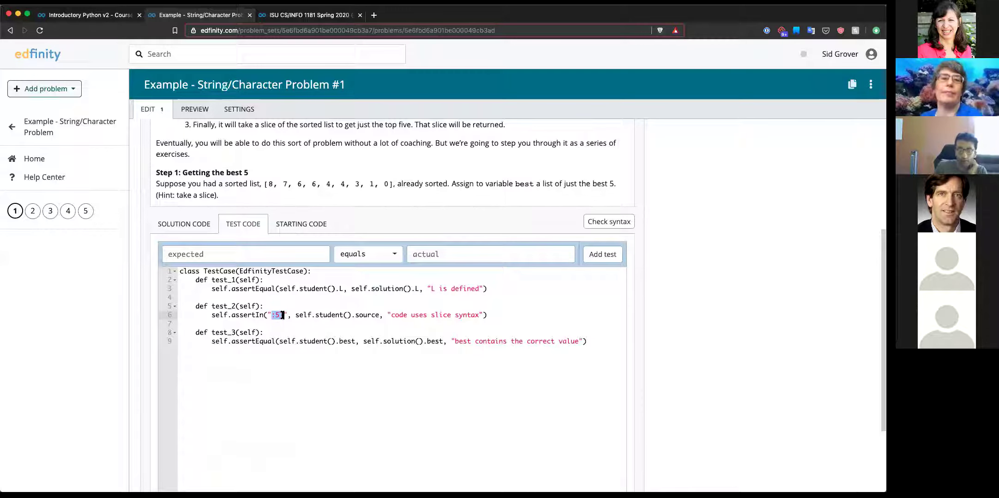
{"action": "left_click_drag", "start_coordinate": [232, 315], "coordinate": [499, 314]}
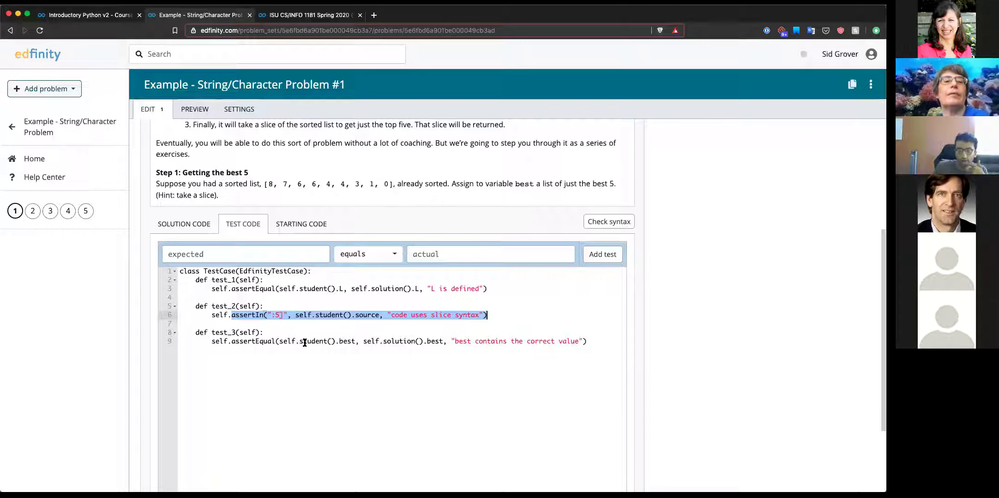
{"action": "left_click_drag", "start_coordinate": [299, 342], "coordinate": [354, 341]}
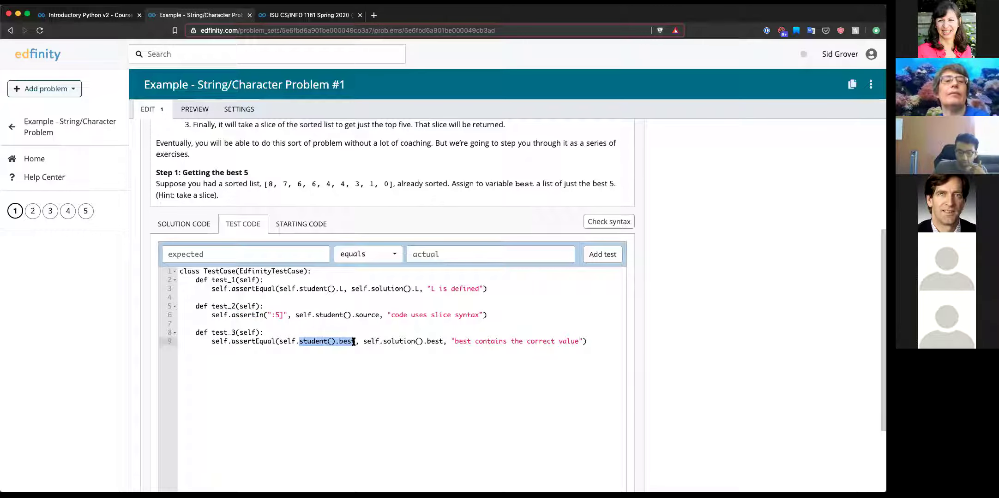
{"action": "left_click", "coordinate": [354, 342]}
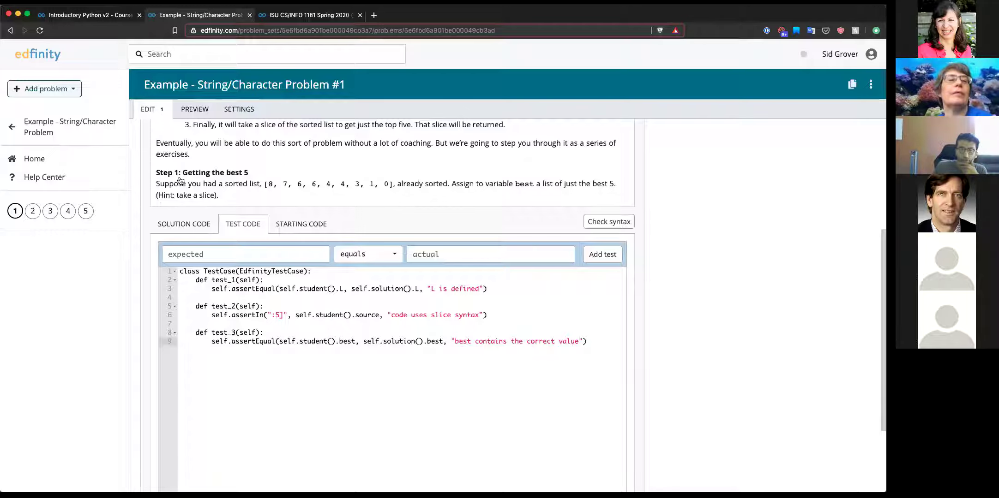
Step: Return to the assignment's problem list and create a new Code Correctness problem in it
{"action": "left_click", "coordinate": [68, 116]}
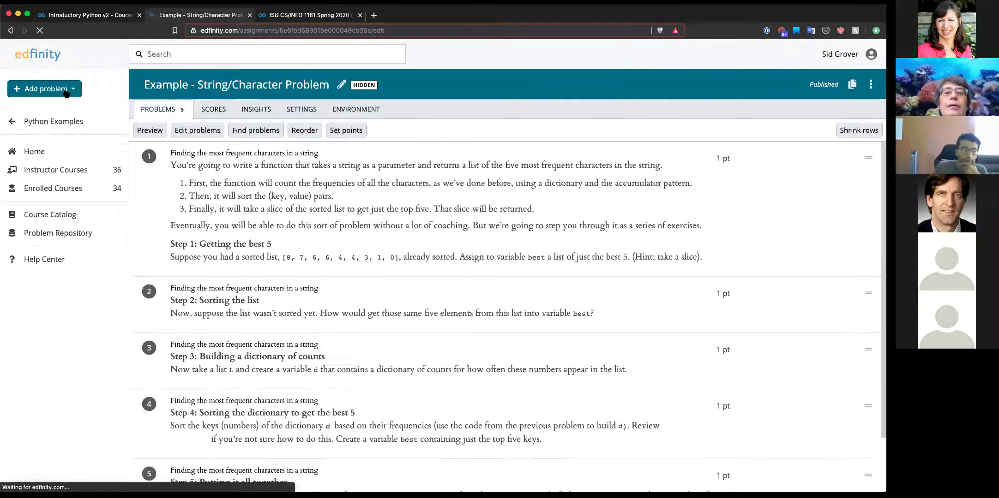
{"action": "left_click", "coordinate": [66, 92]}
{"action": "left_click", "coordinate": [69, 111]}
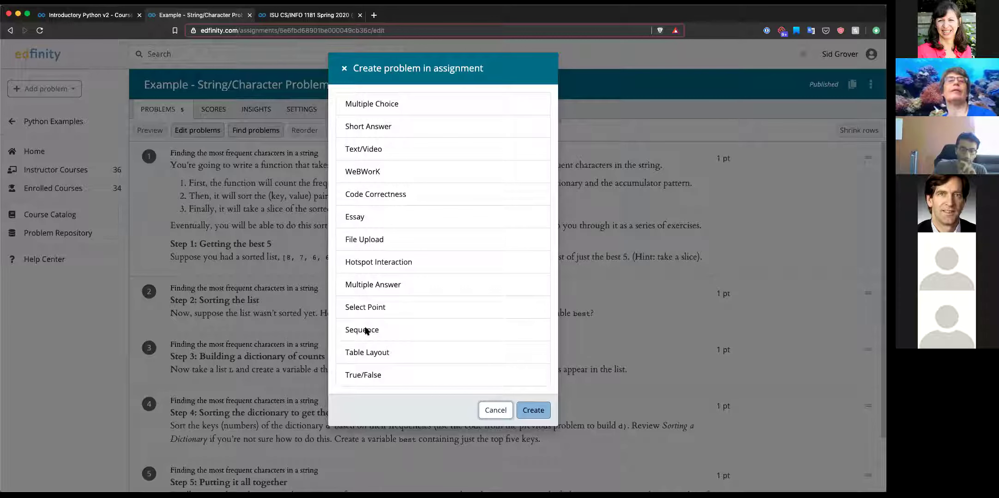
{"action": "left_click", "coordinate": [379, 197]}
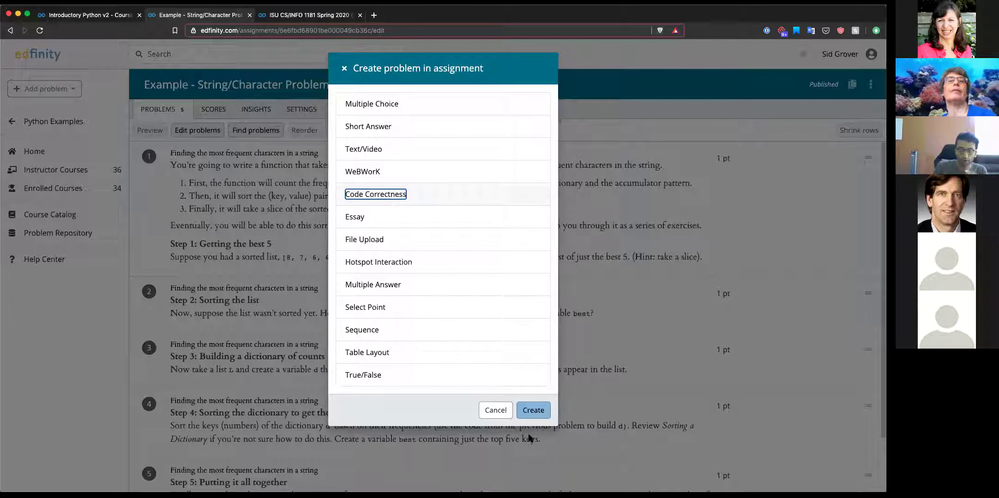
{"action": "left_click", "coordinate": [526, 410]}
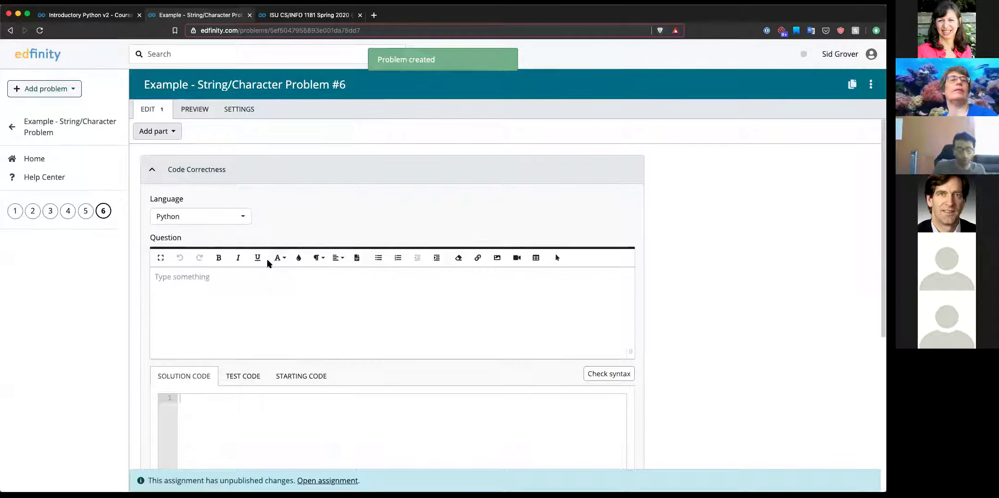
Step: Look over the first problem's question and solution code as a model, and return to the new sixth problem
{"action": "left_click", "coordinate": [15, 211]}
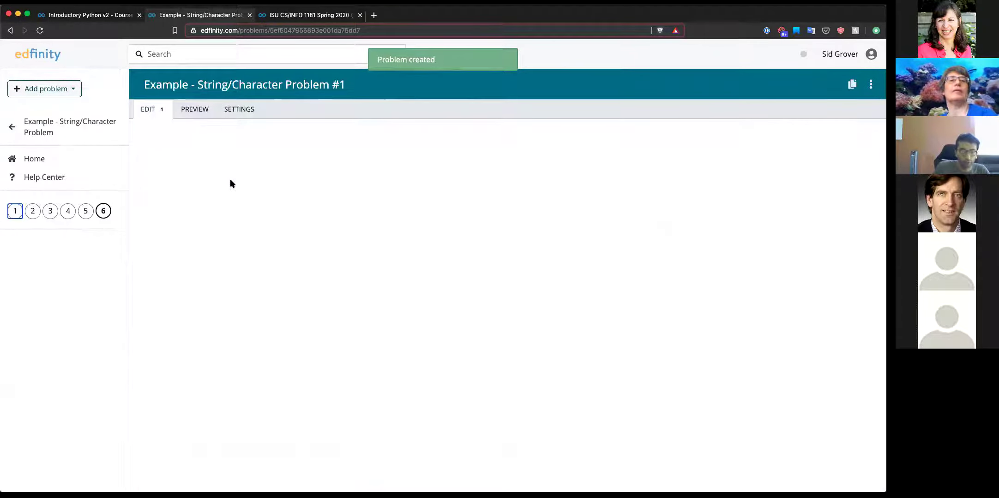
{"action": "scroll", "coordinate": [218, 385], "scroll_direction": "down", "scroll_amount": 2}
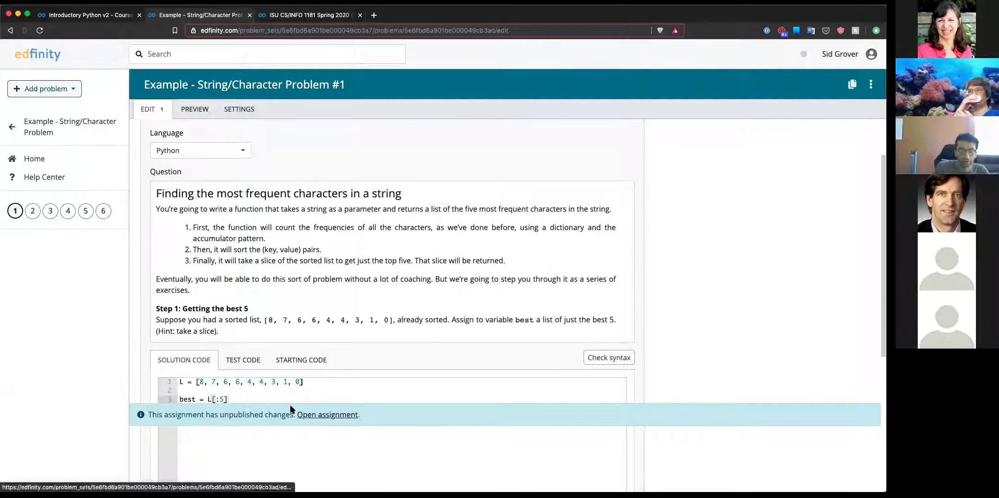
{"action": "left_click", "coordinate": [103, 211]}
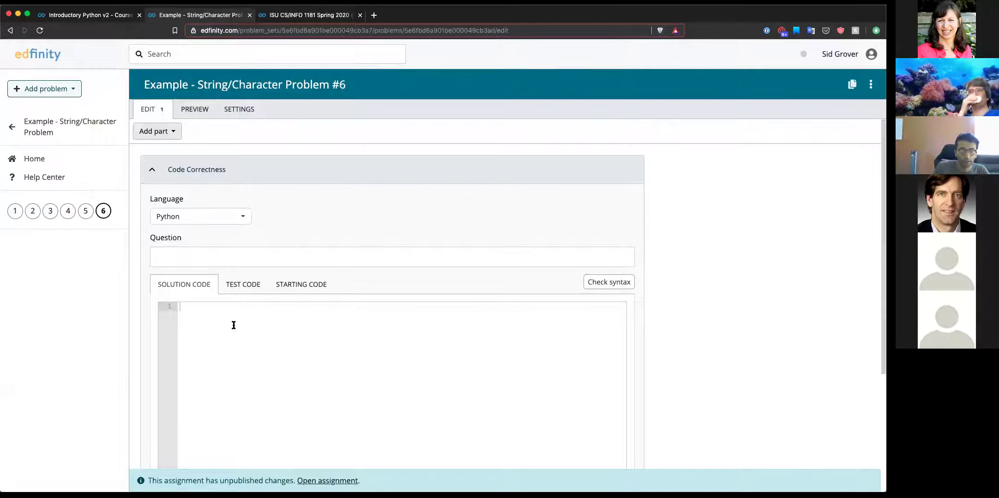
Step: Enter the question text "Write a function called slicemachine that takes in a list and returns the first two elements of that list"
{"action": "left_click", "coordinate": [204, 255]}
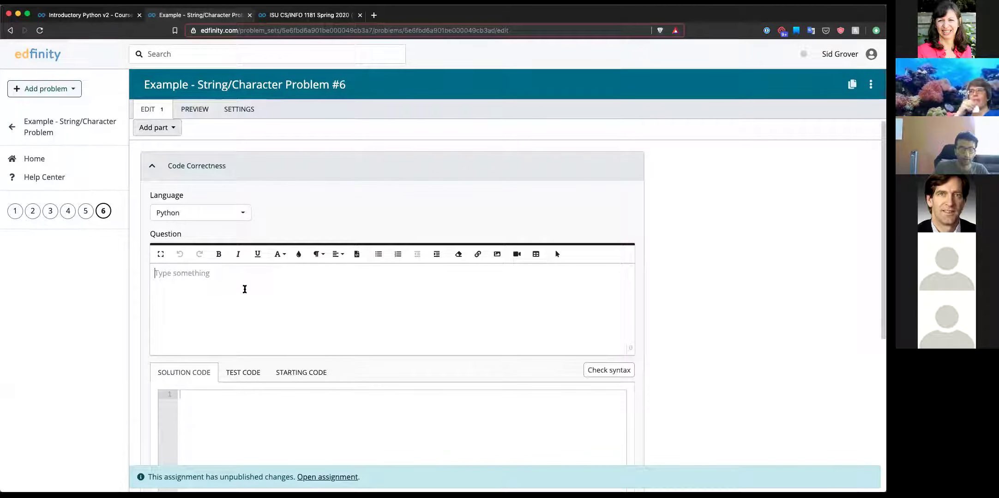
{"action": "type", "text": "Write a function called sl"}
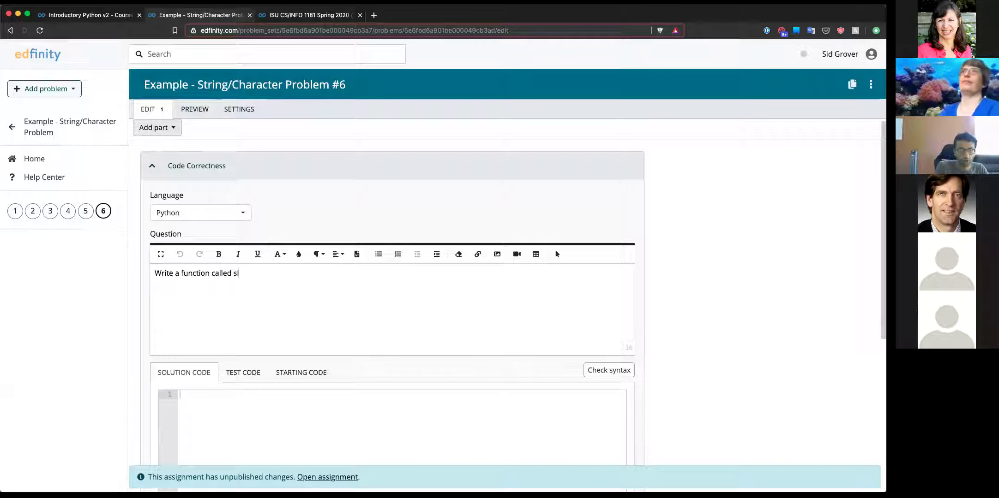
{"action": "type", "text": "icemachine that takes in a list and retur"}
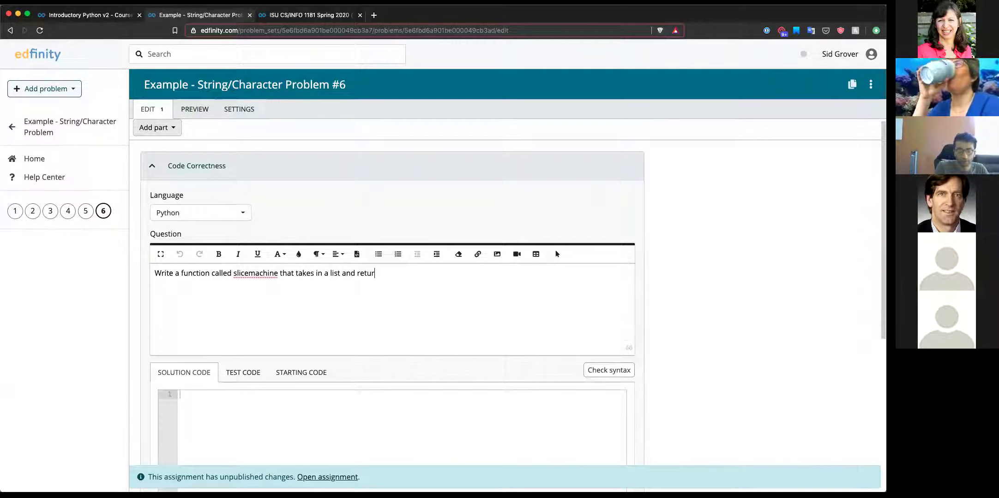
{"action": "type", "text": "ns the first two elements of that list"}
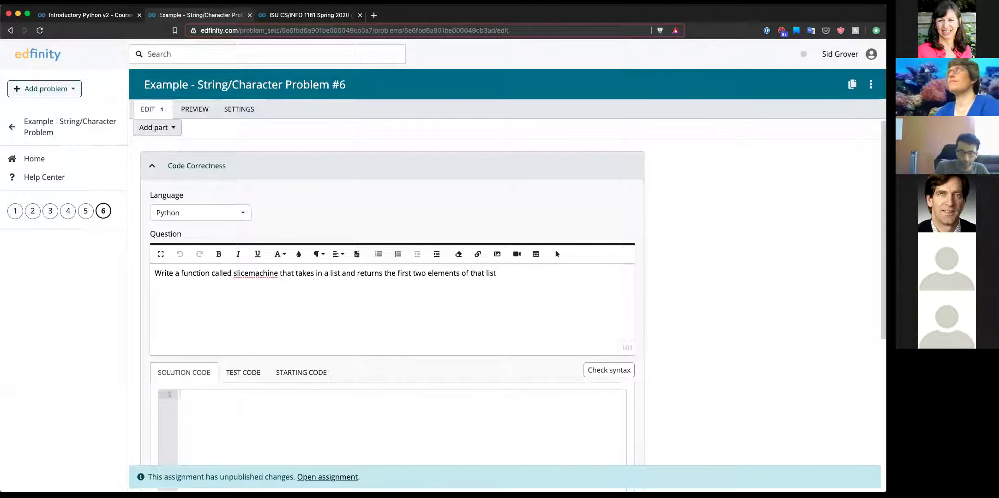
Step: Add a second paragraph to the question reading "Print the output of your function on [4, 6, 8, 10]"
{"action": "key", "text": "Return"}
{"action": "type", "text": "Print the output of "}
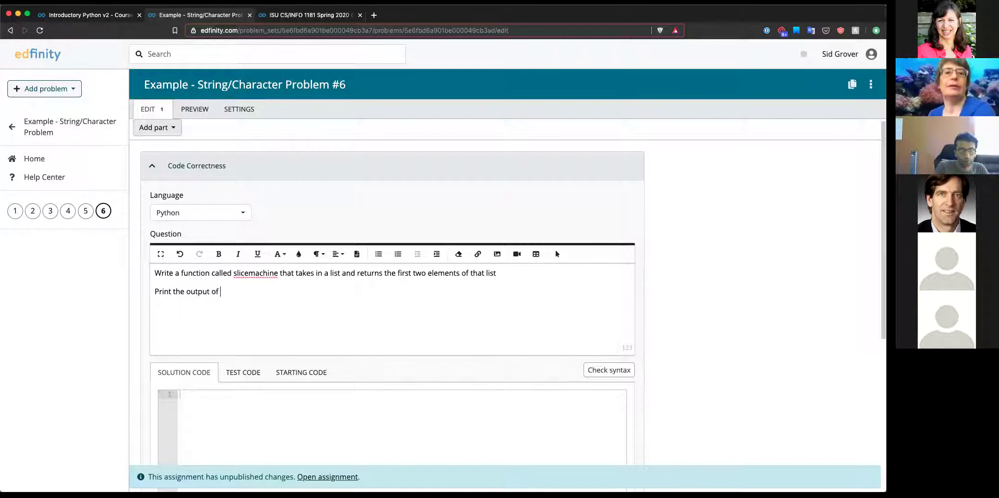
{"action": "type", "text": "your function on "}
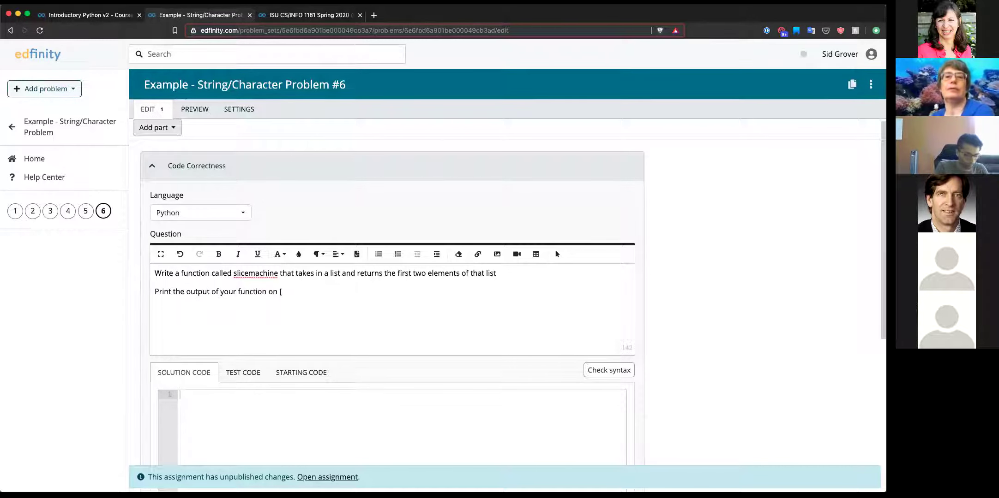
{"action": "type", "text": "[4, 6, 8, 10"}
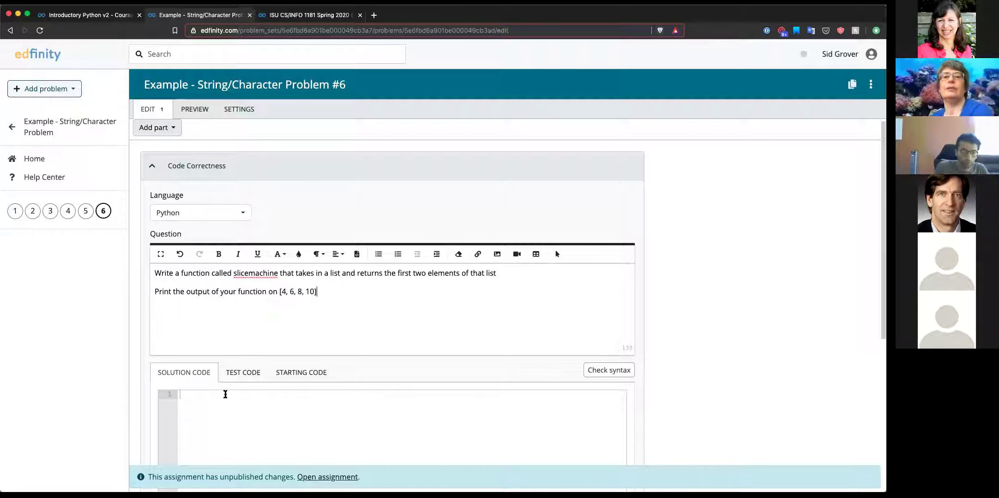
Step: Write the solution code's function "def slicemachine(a):" with the body "return a[:2]"
{"action": "left_click", "coordinate": [210, 384]}
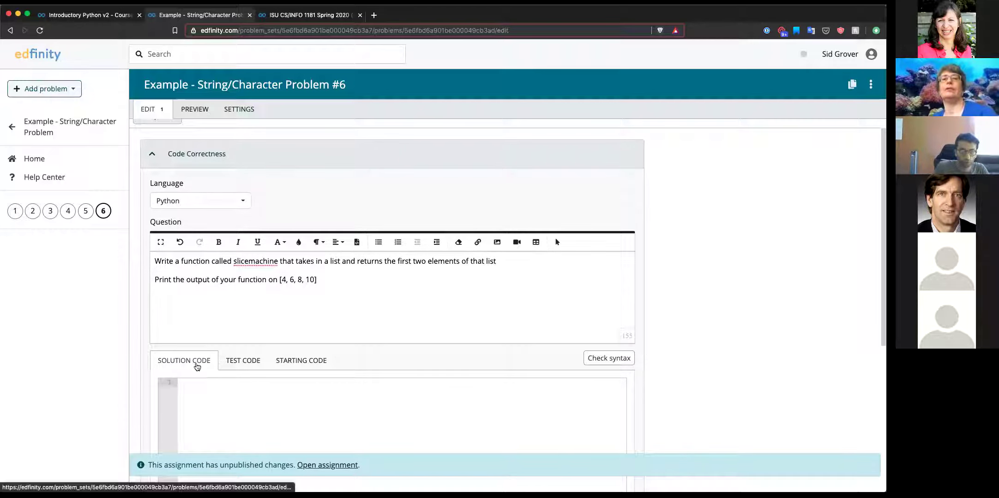
{"action": "type", "text": "def slicemachine("}
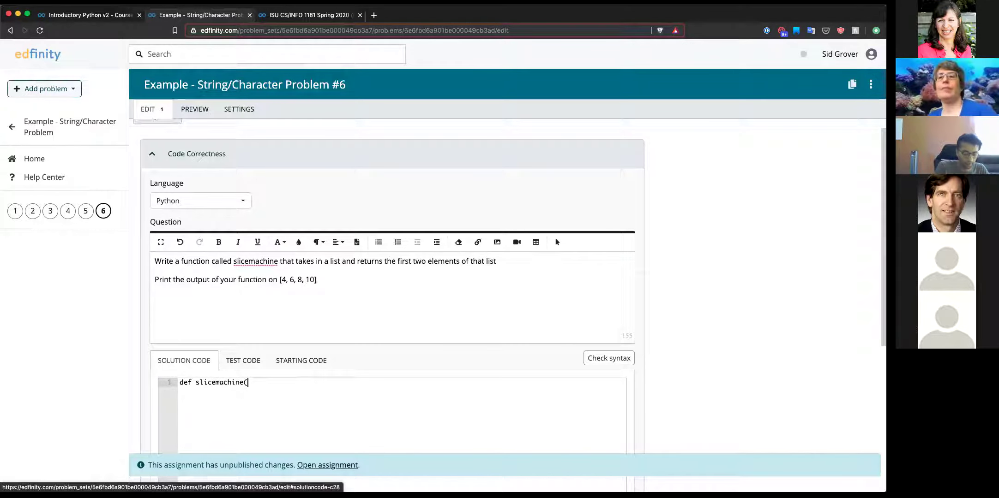
{"action": "type", "text": "a)"}
{"action": "key", "text": "Left"}
{"action": "type", "text": "a"}
{"action": "key", "text": "Right"}
{"action": "type", "text": "a"}
{"action": "key", "text": "BackSpace"}
{"action": "type", "text": ":"}
{"action": "key", "text": "Return"}
{"action": "type", "text": "retur"}
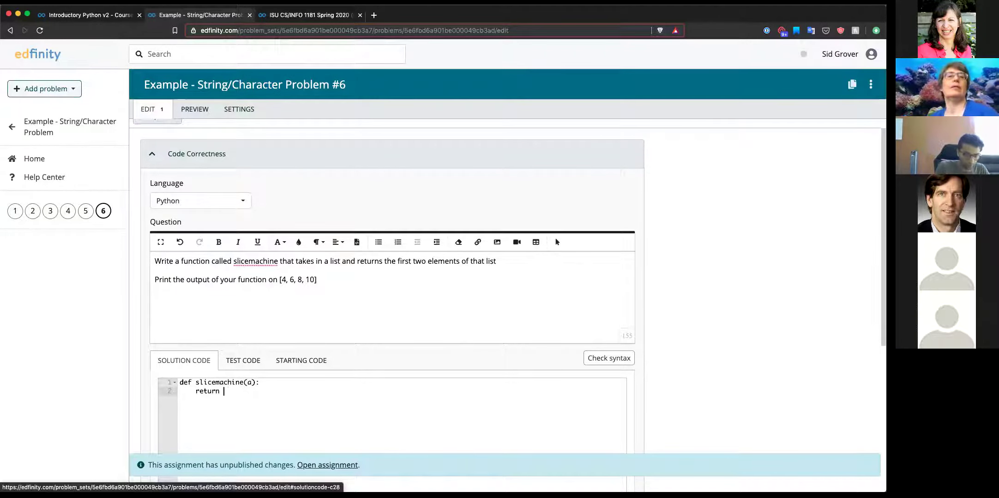
{"action": "type", "text": "n a[:2]"}
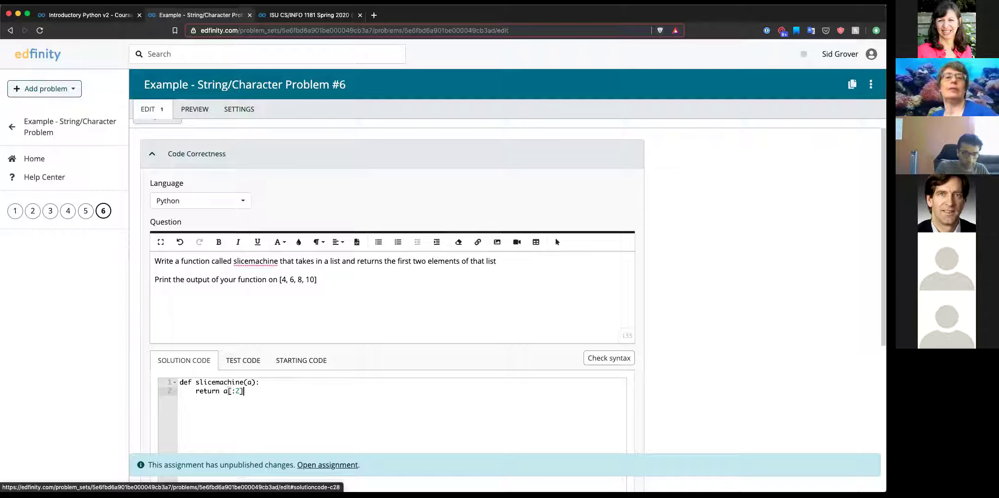
Step: Add "print(slicemachine([4, 6, 8, 10]))" below the function after a blank line, and open the problem's test code
{"action": "key", "text": "Return"}
{"action": "key", "text": "Return"}
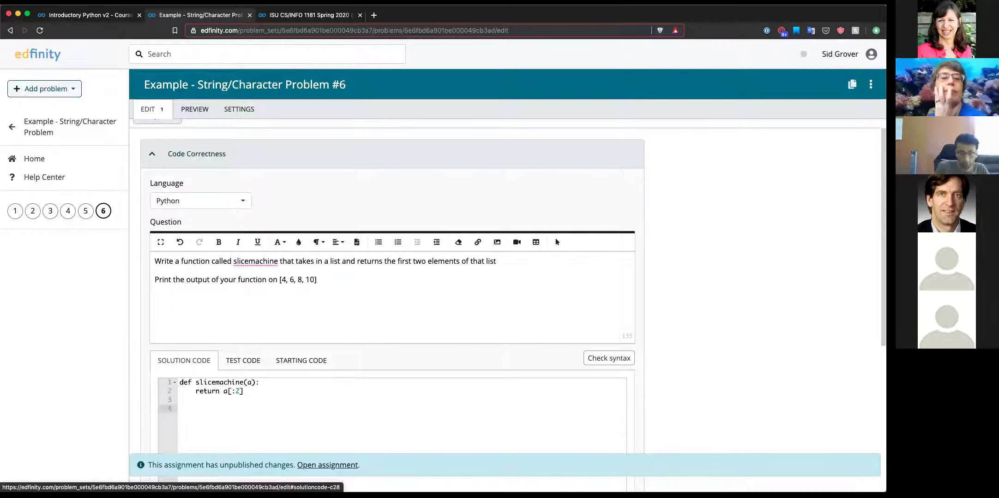
{"action": "type", "text": "print"}
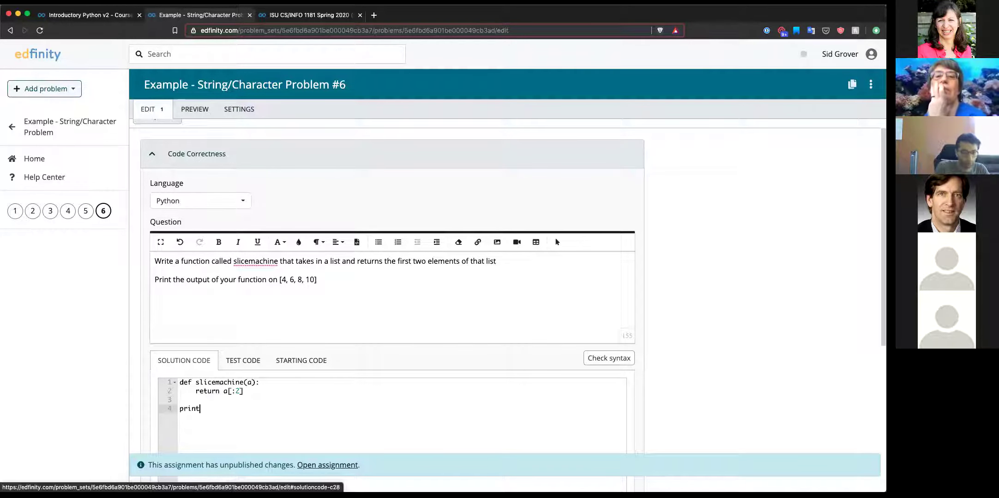
{"action": "type", "text": "(slicemachine("}
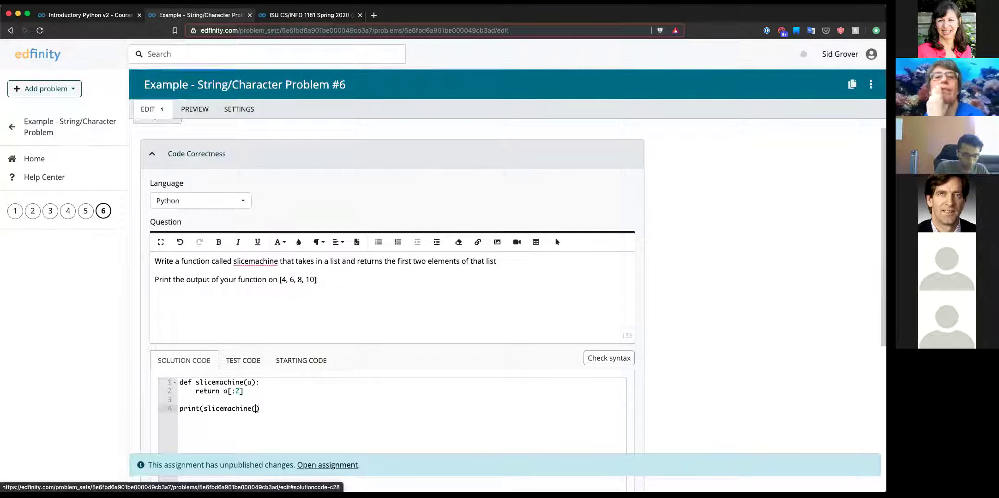
{"action": "type", "text": ")"}
{"action": "left_click_drag", "start_coordinate": [317, 280], "coordinate": [281, 282]}
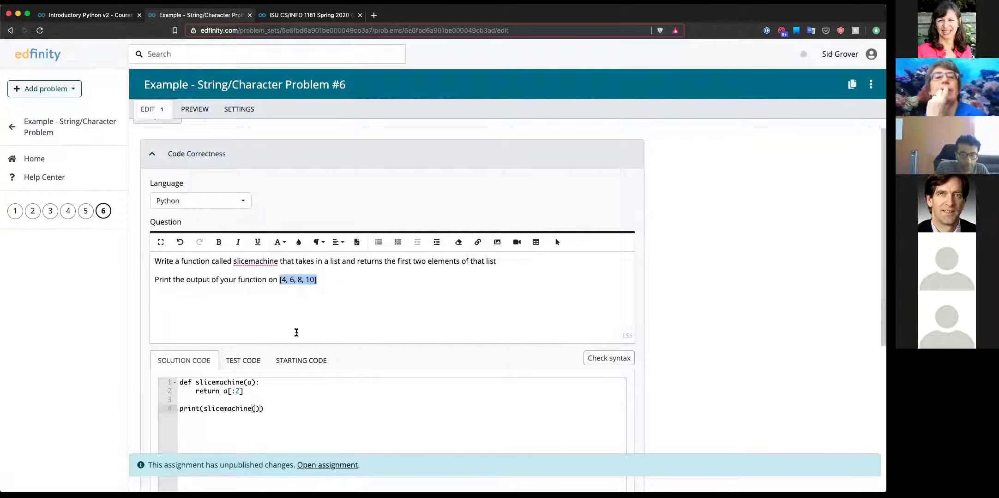
{"action": "left_click", "coordinate": [255, 409]}
{"action": "type", "text": "[4, 6, 8, 10]"}
{"action": "left_click", "coordinate": [312, 400]}
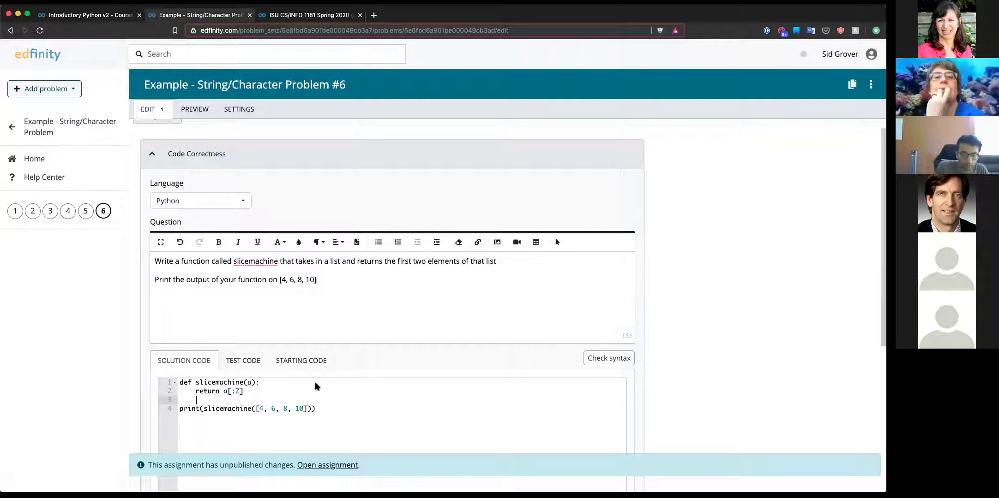
{"action": "left_click", "coordinate": [242, 365]}
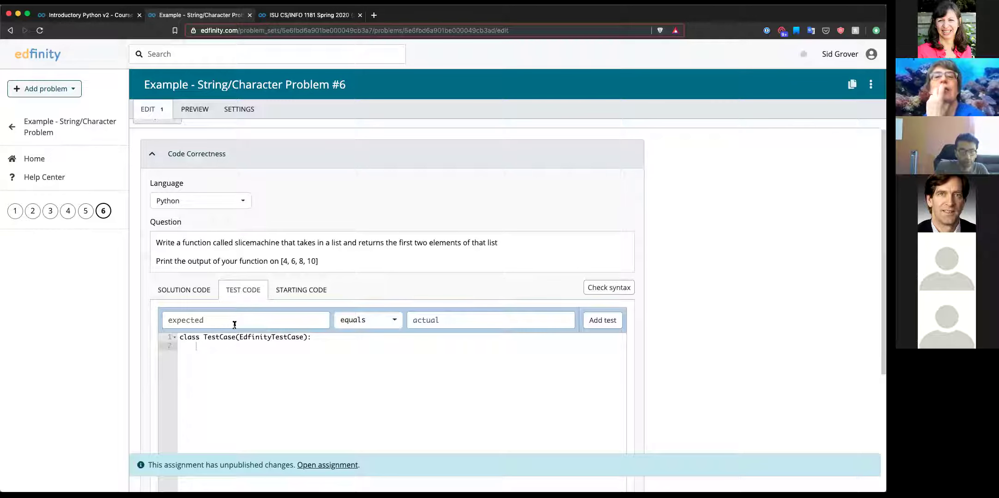
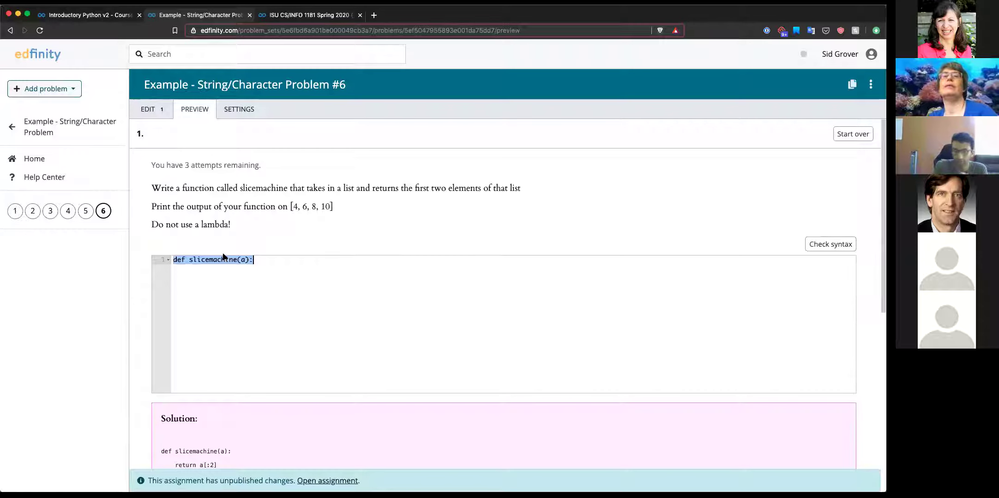
Step: Leave the problem preview for the assignment's problem list and publish the assignment's changes
{"action": "left_click", "coordinate": [290, 285]}
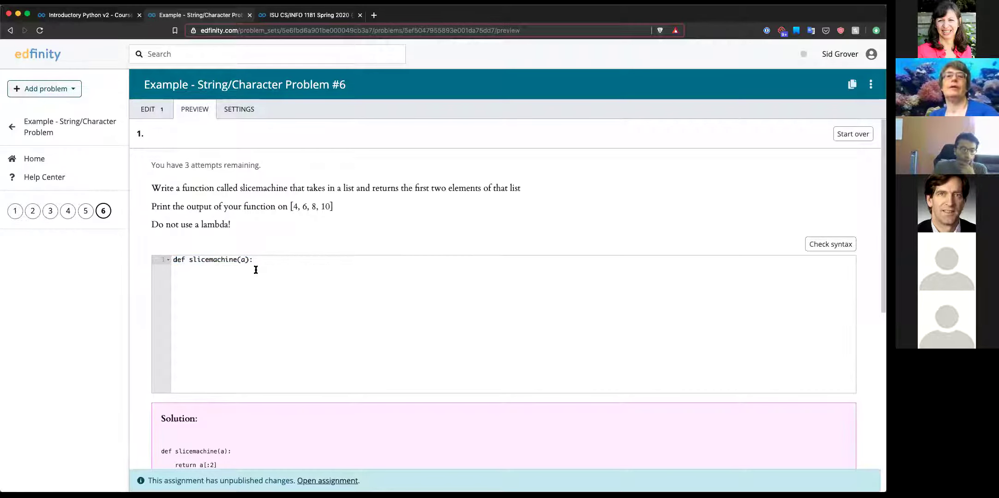
{"action": "left_click", "coordinate": [91, 123]}
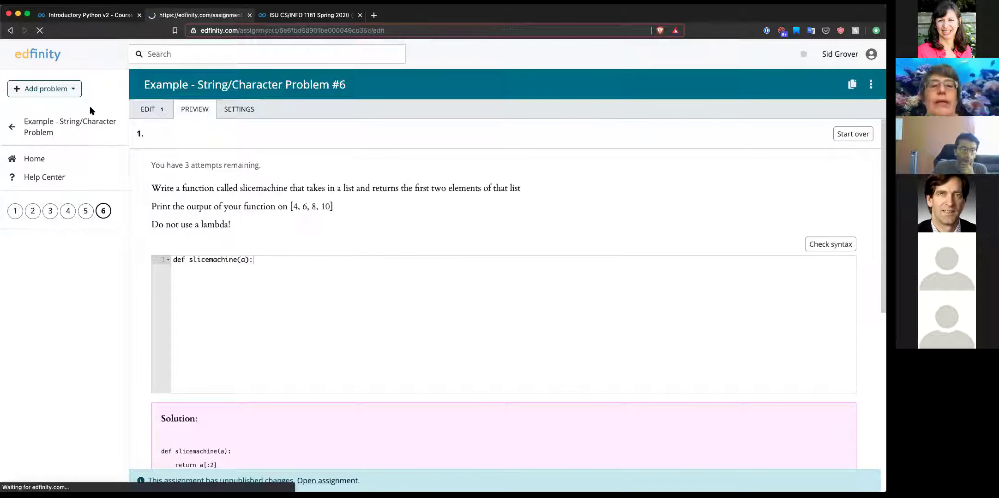
{"action": "left_click", "coordinate": [817, 89]}
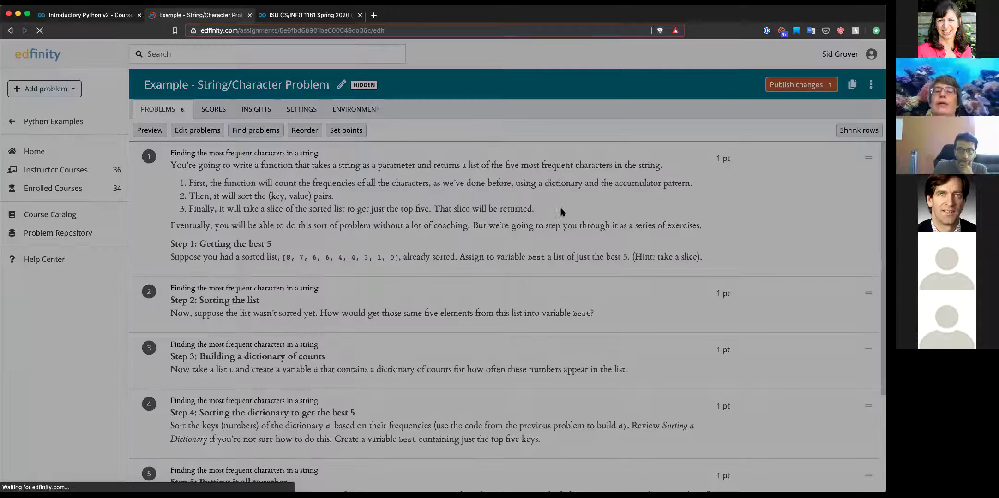
{"action": "left_click", "coordinate": [536, 183]}
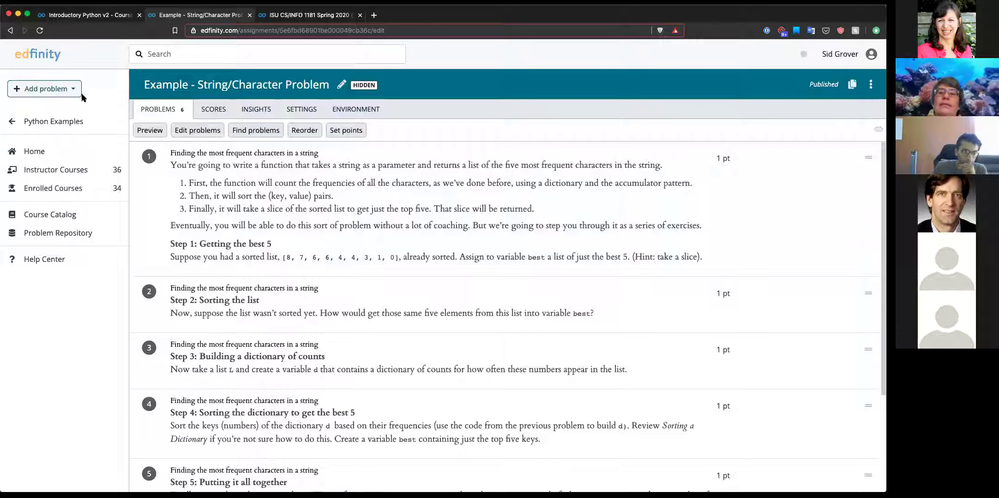
Step: Create a new Sequence problem in the assignment
{"action": "left_click", "coordinate": [59, 91]}
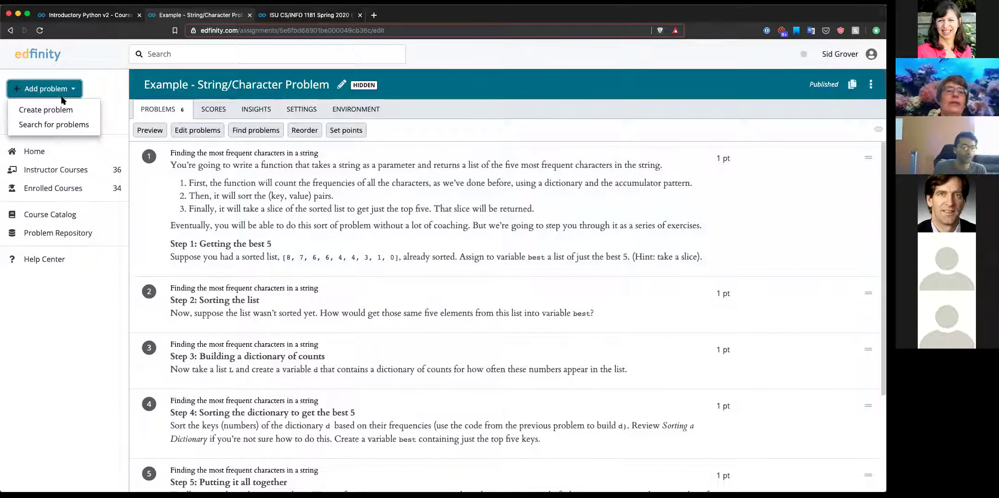
{"action": "left_click", "coordinate": [86, 111]}
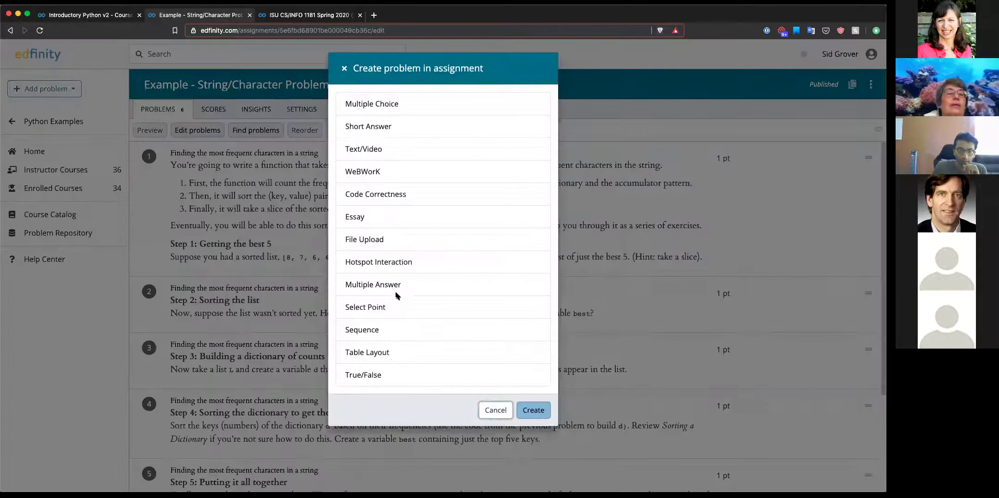
{"action": "left_click", "coordinate": [387, 330]}
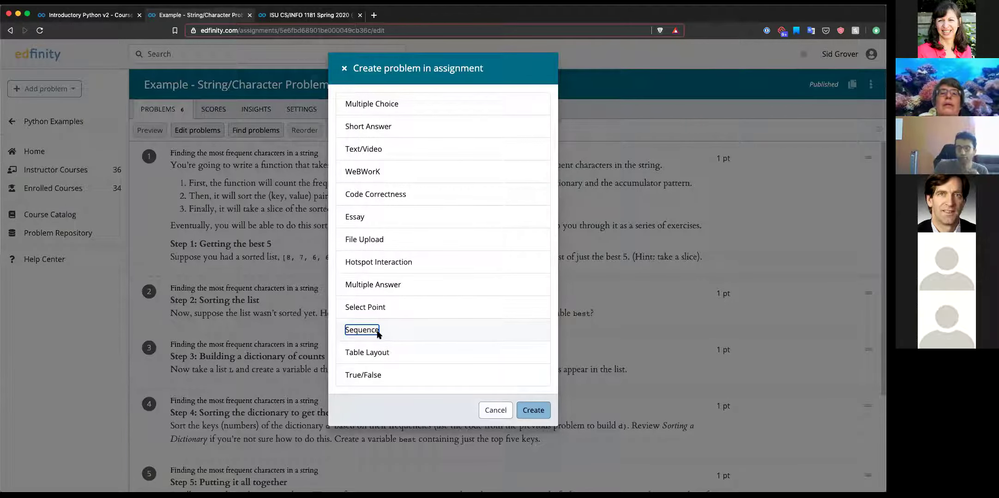
{"action": "left_click", "coordinate": [546, 413]}
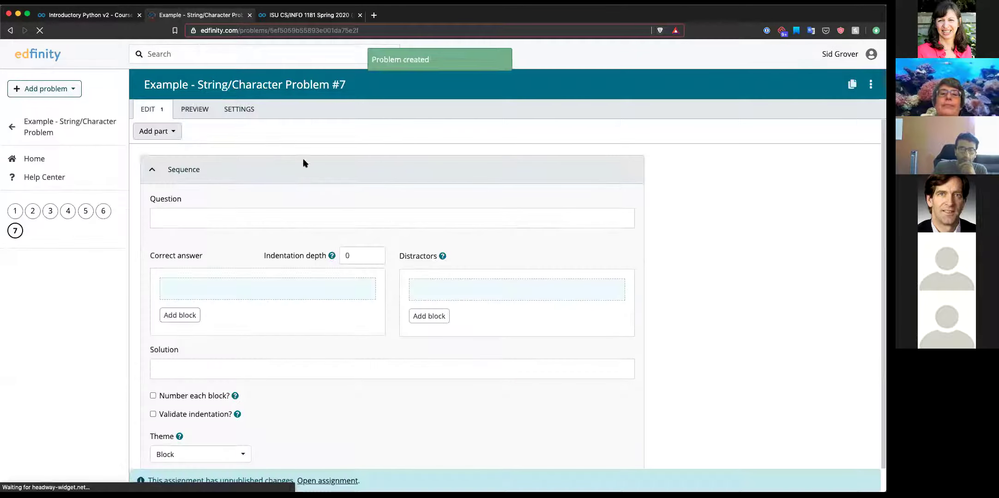
Step: Write the question "Order the code blocks into the right order to write a function that returns true if a number is even"
{"action": "left_click", "coordinate": [264, 220]}
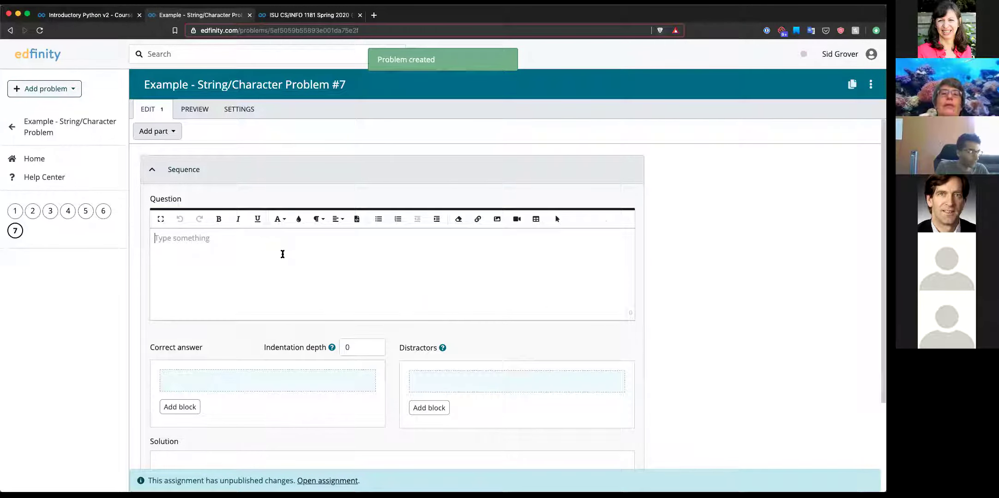
{"action": "type", "text": "Order th"}
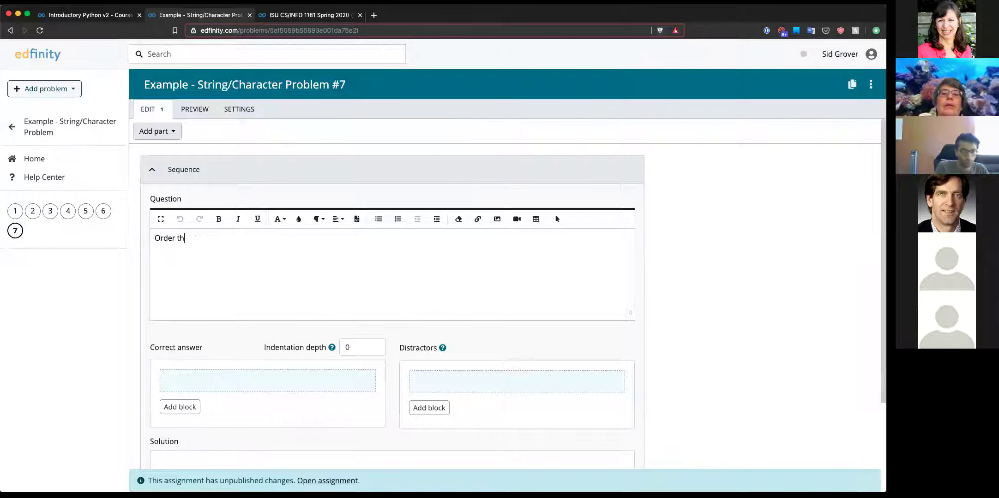
{"action": "type", "text": "e blocks"}
{"action": "key", "text": "BackSpace"}
{"action": "key", "text": "BackSpace"}
{"action": "key", "text": "BackSpace"}
{"action": "key", "text": "BackSpace"}
{"action": "key", "text": "BackSpace"}
{"action": "key", "text": "BackSpace"}
{"action": "type", "text": "code blocks into "}
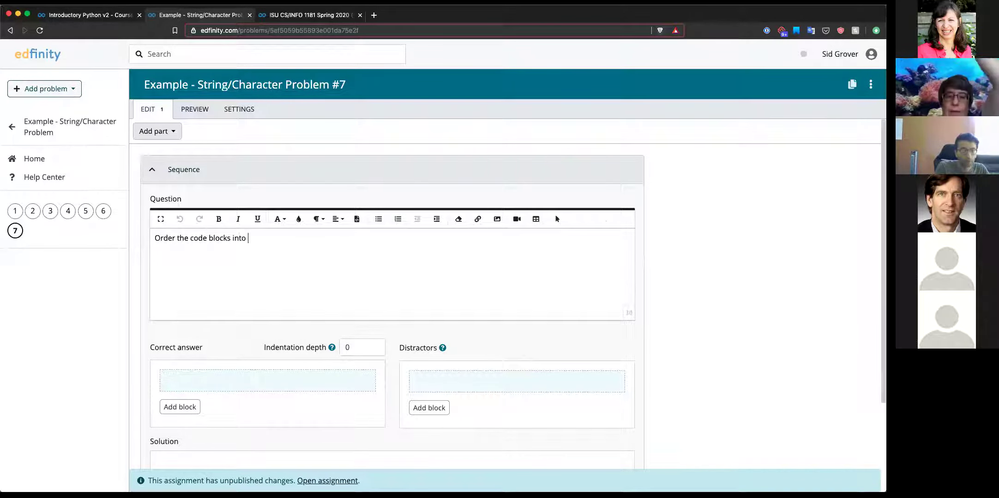
{"action": "type", "text": "the right order to write "}
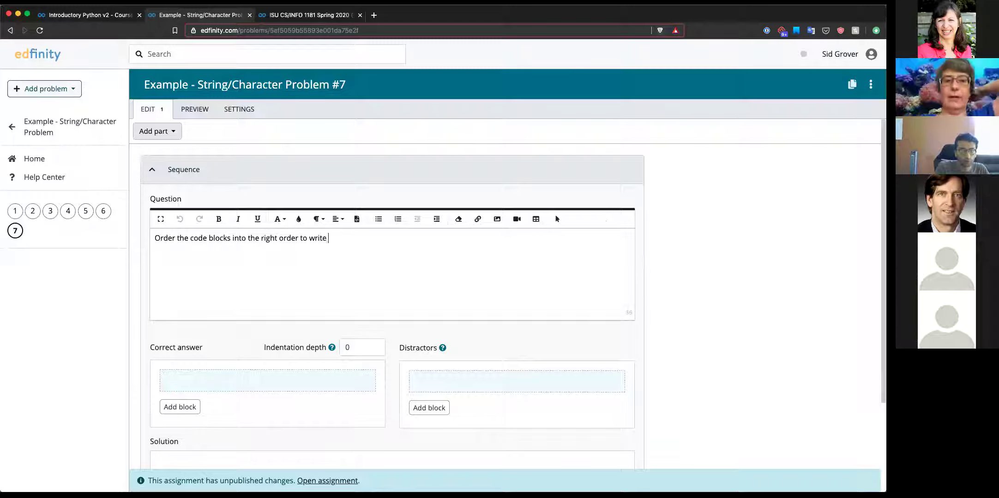
{"action": "type", "text": "a function that returns true if a number is even"}
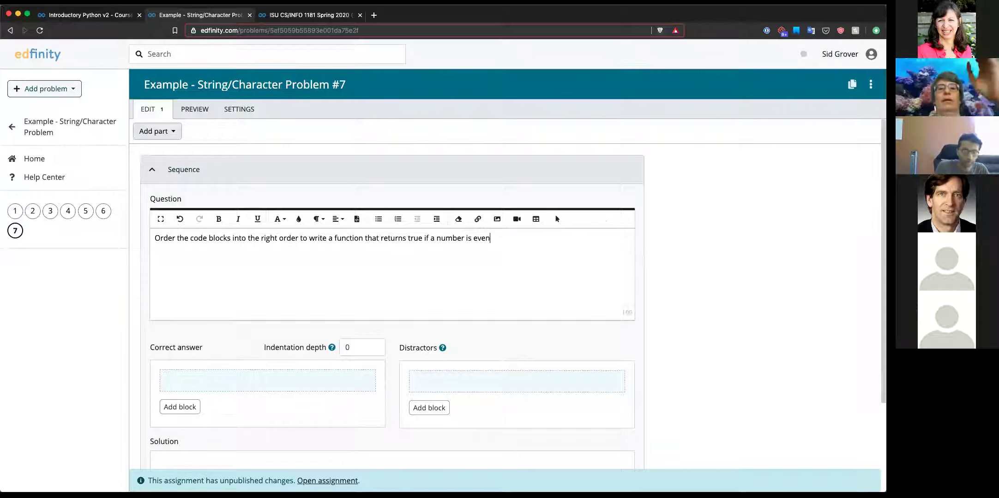
{"action": "left_click", "coordinate": [220, 327]}
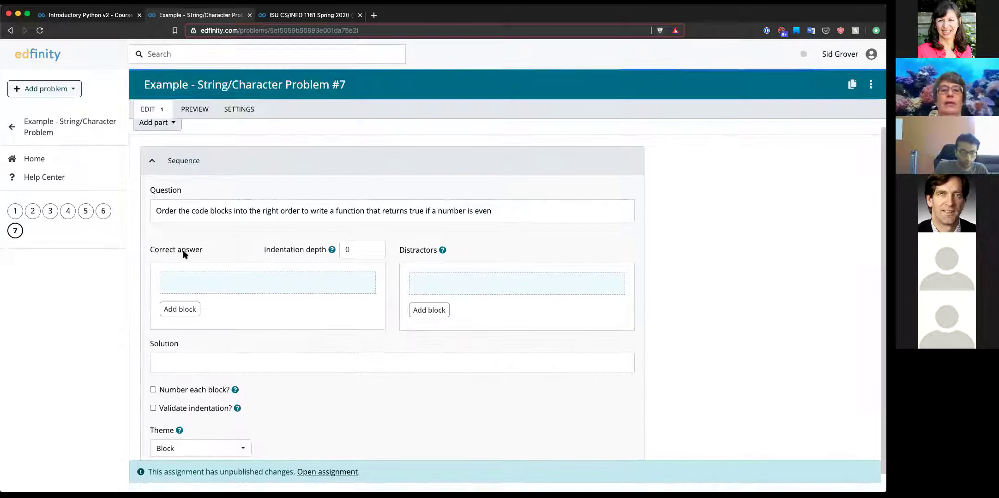
Step: Set the Sequence part's theme to Code block and add "def isEven(n):" as the first correct-answer block
{"action": "left_click", "coordinate": [196, 444]}
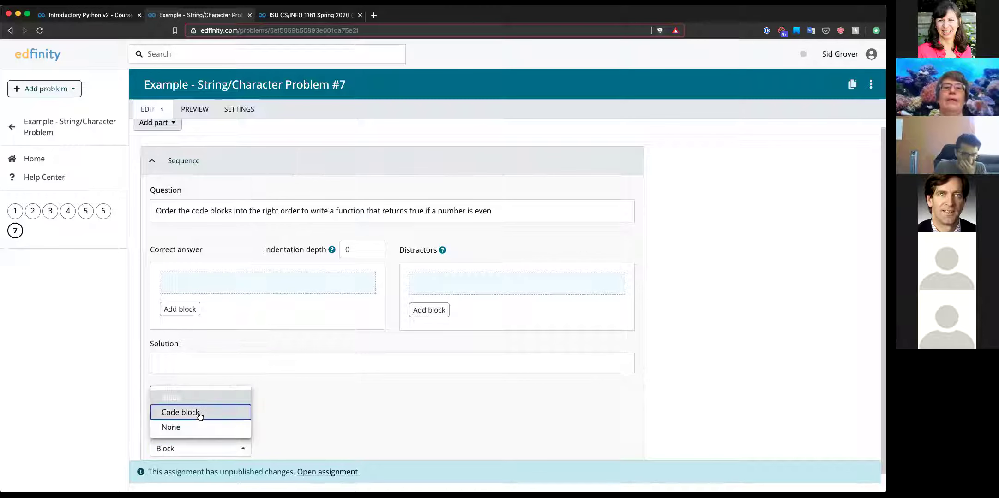
{"action": "left_click", "coordinate": [196, 413]}
{"action": "left_click", "coordinate": [194, 309]}
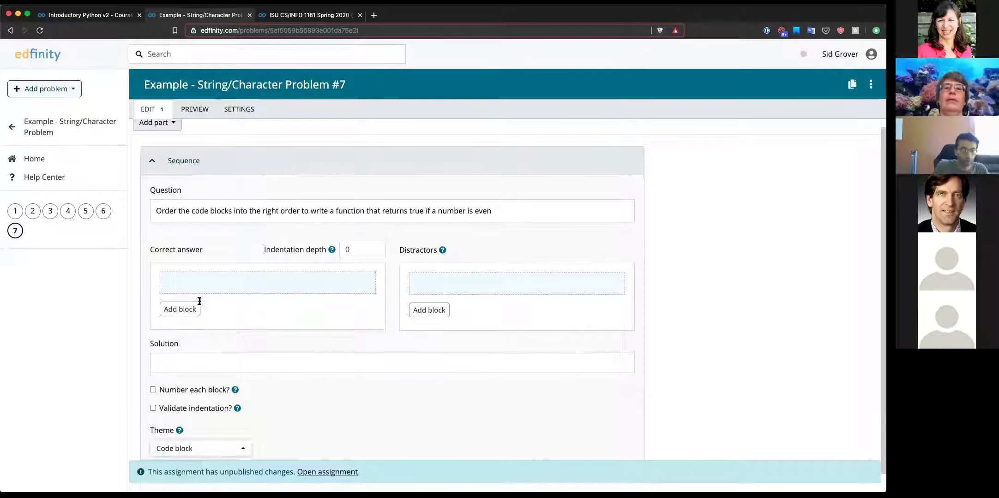
{"action": "type", "text": "def isEven(n"}
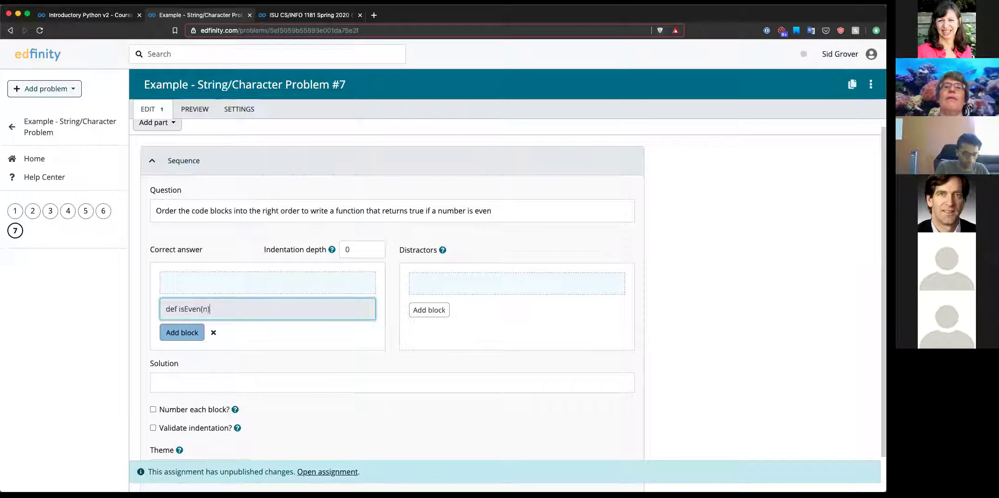
{"action": "type", "text": "):"}
{"action": "key", "text": "Return"}
Step: Set the indentation depth to 1 and add "return (n % 2 == 0)" as a correct-answer block indented one level below the function line
{"action": "left_click", "coordinate": [377, 249]}
{"action": "left_click", "coordinate": [376, 247]}
{"action": "left_click", "coordinate": [179, 311]}
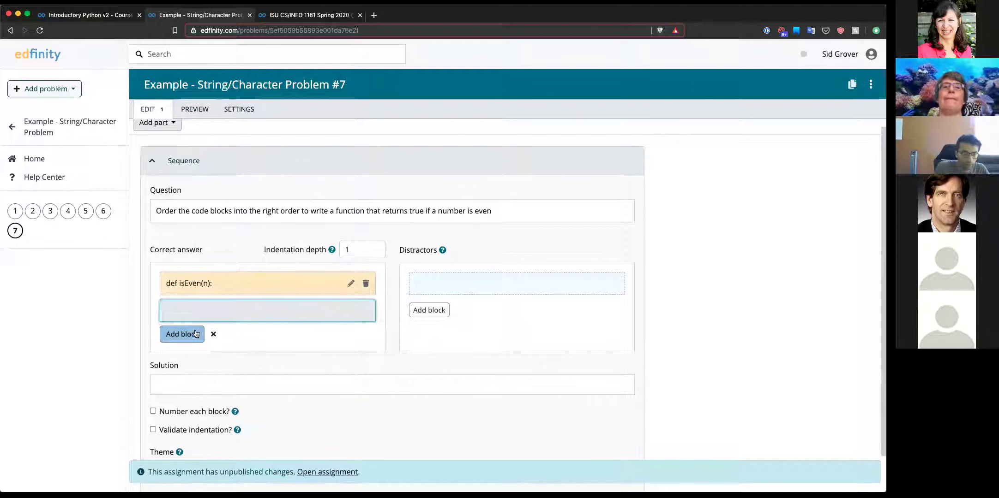
{"action": "type", "text": "return"}
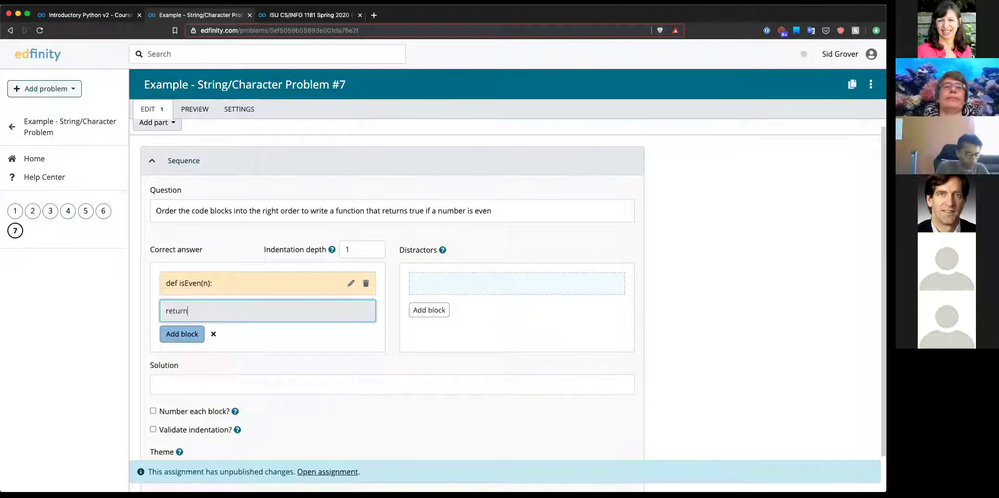
{"action": "type", "text": " (n % 2"}
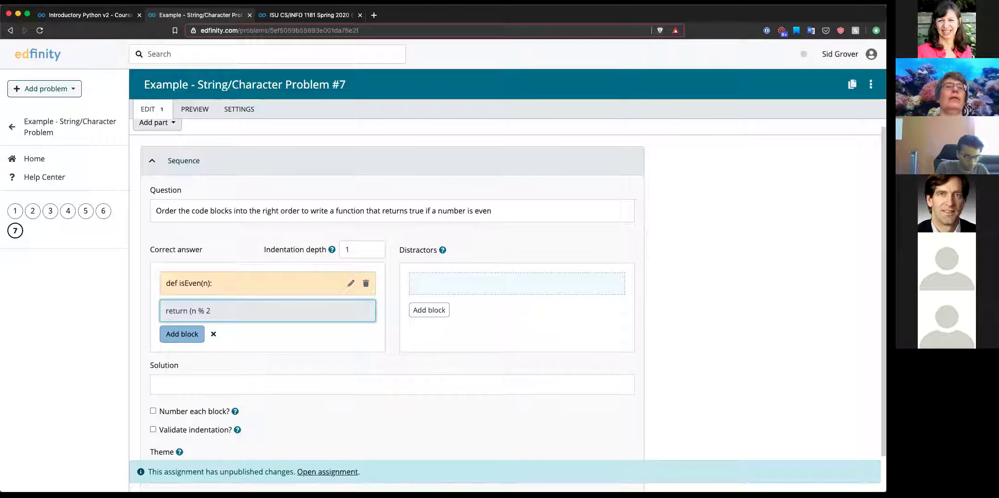
{"action": "type", "text": " == 0"}
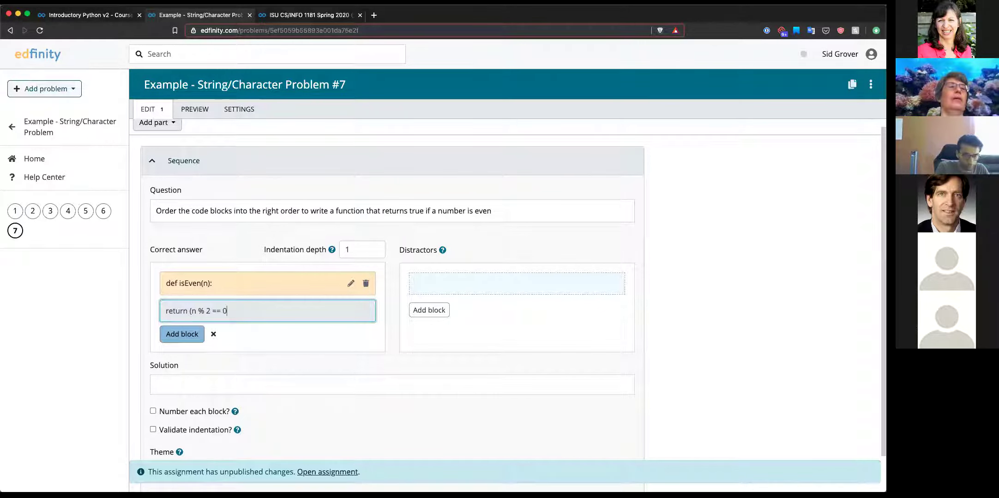
{"action": "left_click", "coordinate": [182, 334]}
{"action": "left_click_drag", "start_coordinate": [209, 311], "coordinate": [241, 307]}
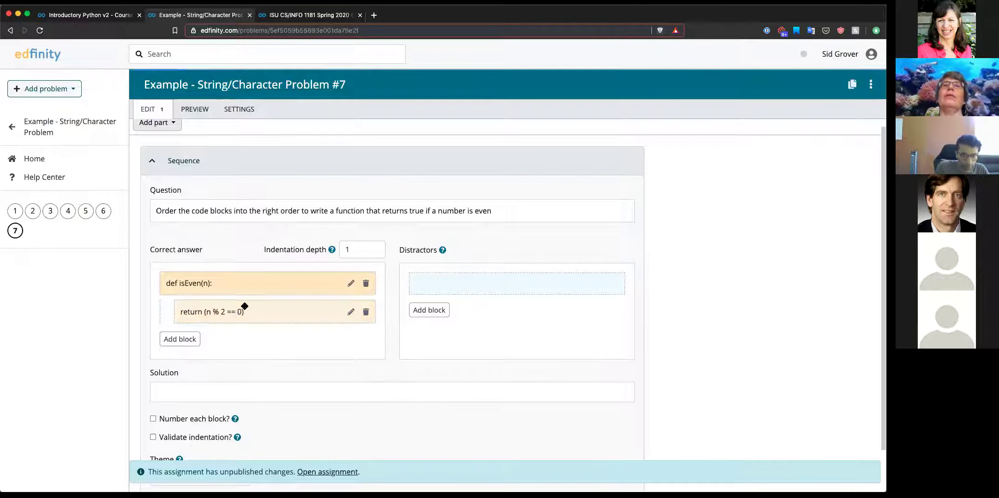
{"action": "left_click", "coordinate": [226, 313]}
{"action": "left_click", "coordinate": [268, 290]}
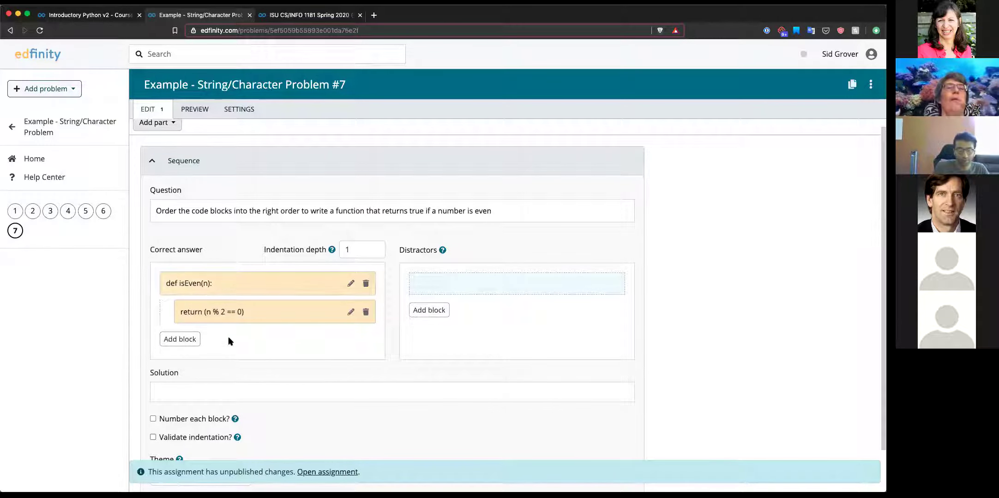
Step: Add the distractor block "return (n % 2 == 1)" based on a copy of the correct return line
{"action": "double_click", "coordinate": [222, 313]}
{"action": "triple_click", "coordinate": [457, 149]}
{"action": "key", "text": "ctrl+c"}
{"action": "key", "text": "Escape"}
{"action": "left_click", "coordinate": [429, 310]}
{"action": "key", "text": "ctrl+v"}
{"action": "double_click", "coordinate": [475, 313]}
{"action": "type", "text": "1"}
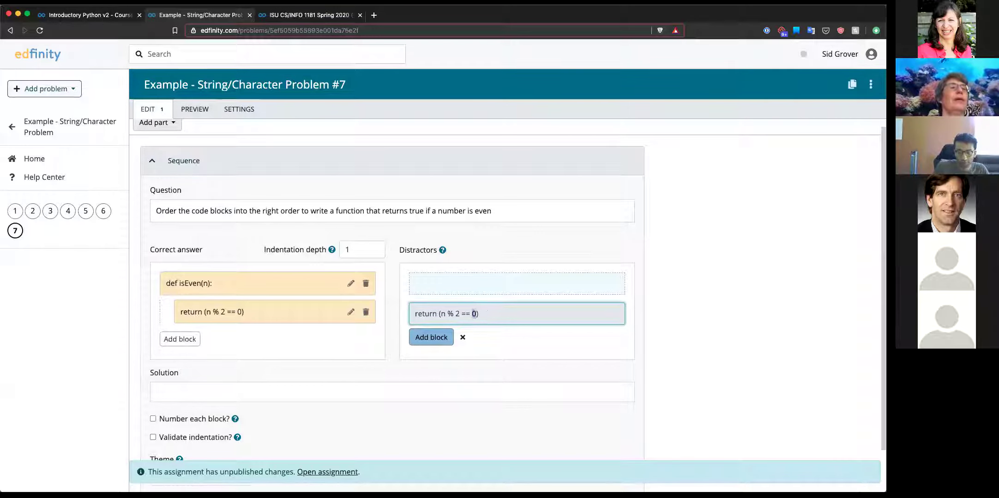
{"action": "left_click", "coordinate": [432, 337]}
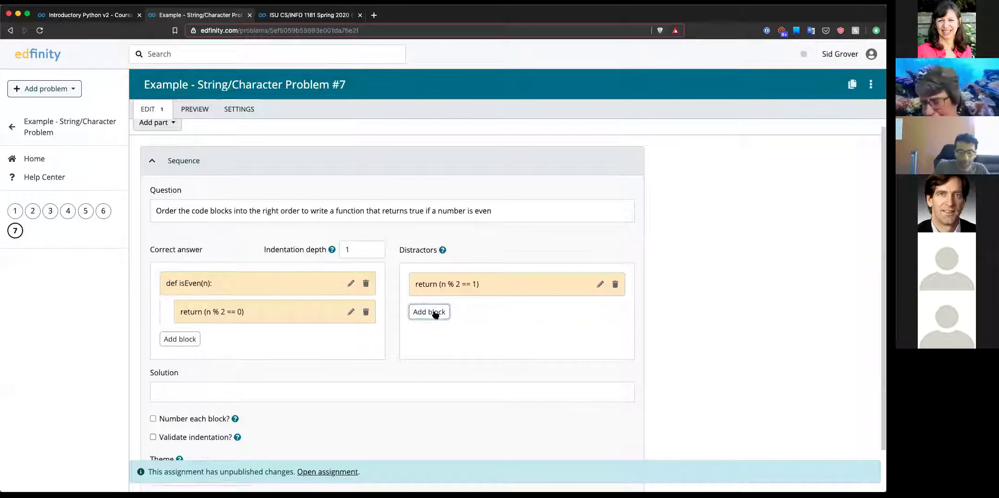
Step: Add a second distractor block reading "return (n % 2 = 0)" from the copied return line
{"action": "left_click", "coordinate": [434, 313]}
{"action": "key", "text": "super+v"}
{"action": "left_click", "coordinate": [471, 315]}
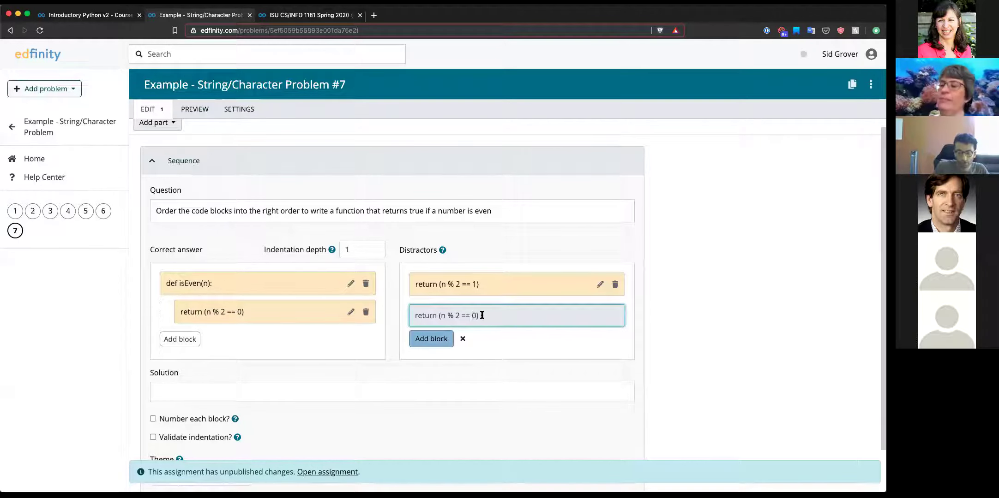
{"action": "key", "text": "BackSpace"}
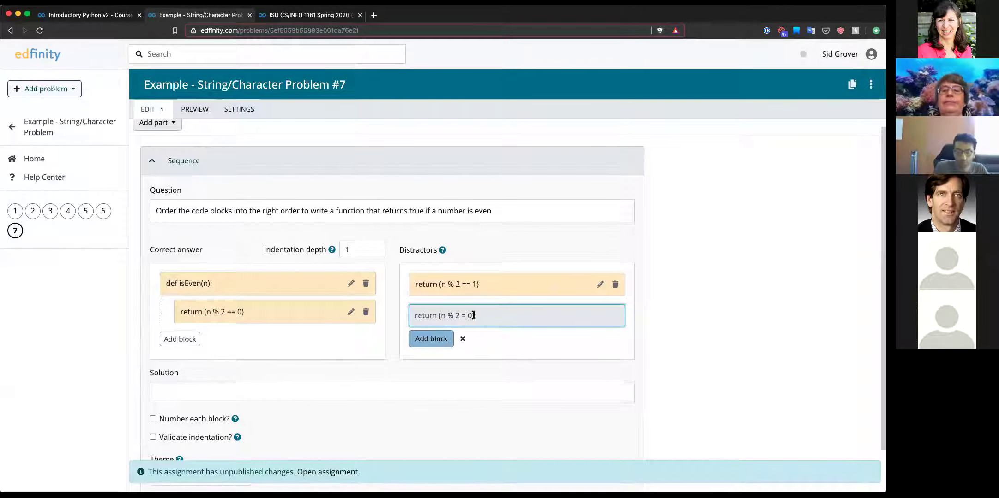
{"action": "left_click", "coordinate": [433, 339]}
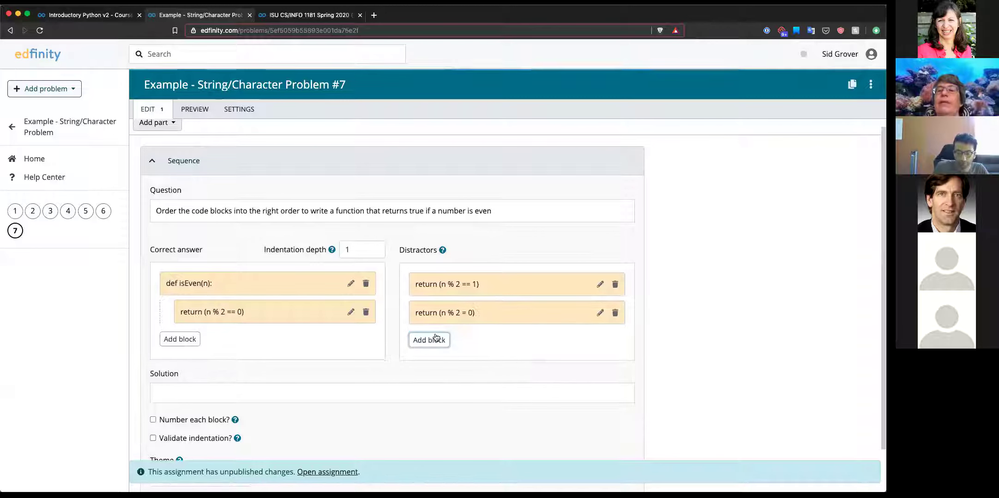
Step: Preview the problem and arrange "def isEven(n):" with "return (n % 2 == 0)" indented beneath it in the answer area
{"action": "left_click", "coordinate": [207, 107]}
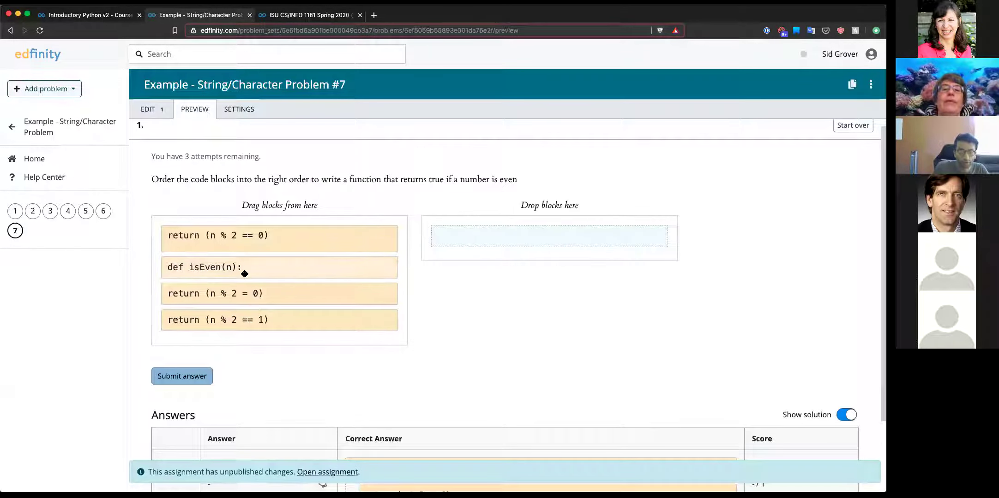
{"action": "left_click_drag", "start_coordinate": [209, 262], "coordinate": [446, 234]}
{"action": "left_click_drag", "start_coordinate": [261, 235], "coordinate": [598, 272]}
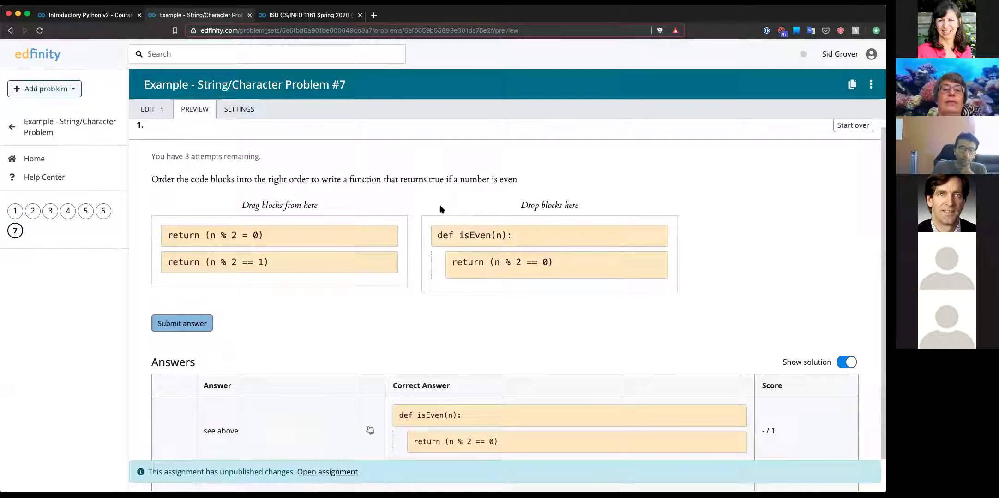
Step: Switch to the CS 1 - ABC University - Fall 2020 course and delete the assignments General Introduction, Variables, Statements, and Expressions, and Debugging
{"action": "left_click", "coordinate": [106, 13]}
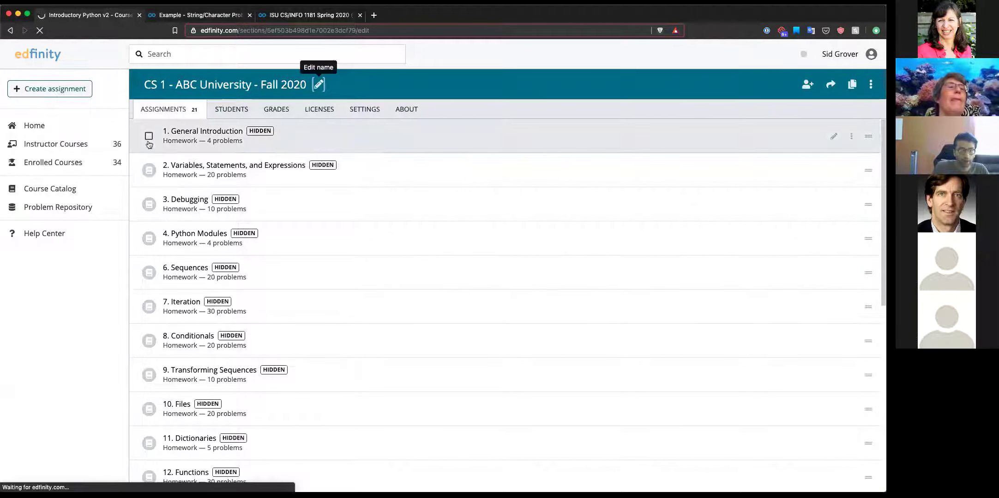
{"action": "key", "text": "super+r"}
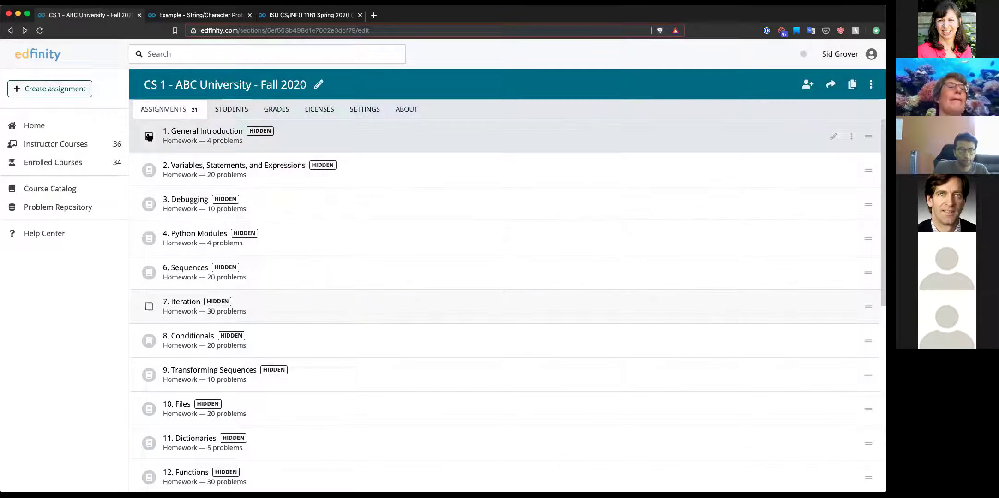
{"action": "left_click", "coordinate": [148, 137]}
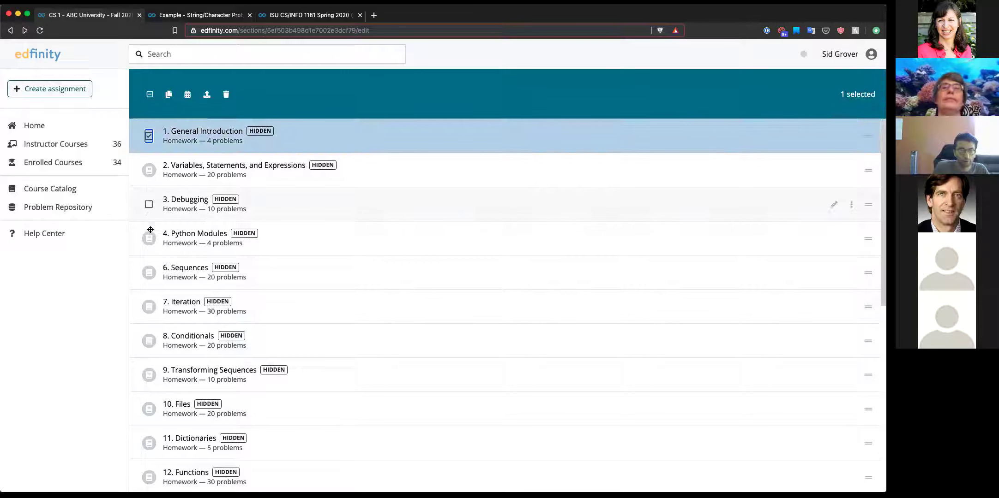
{"action": "left_click", "coordinate": [149, 203], "text": "shift"}
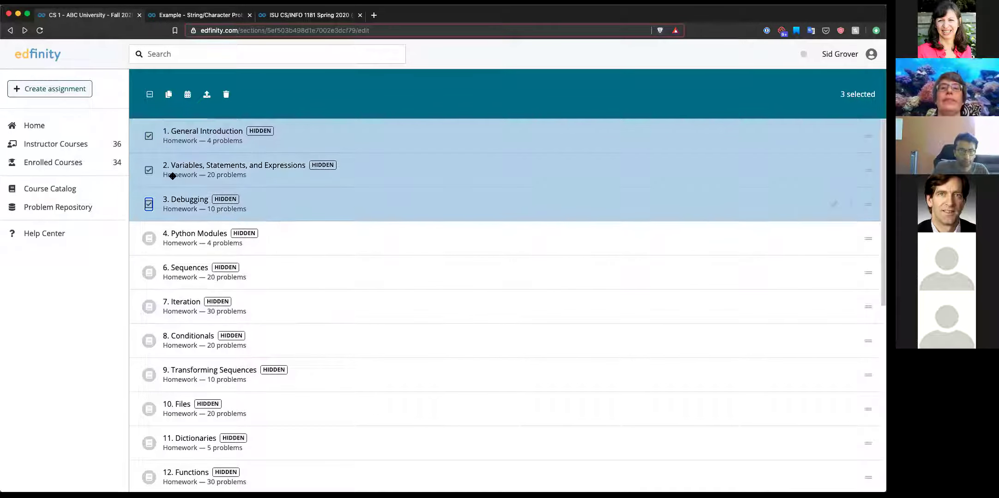
{"action": "left_click", "coordinate": [226, 94]}
{"action": "left_click", "coordinate": [459, 148]}
{"action": "type", "text": "DELETE"}
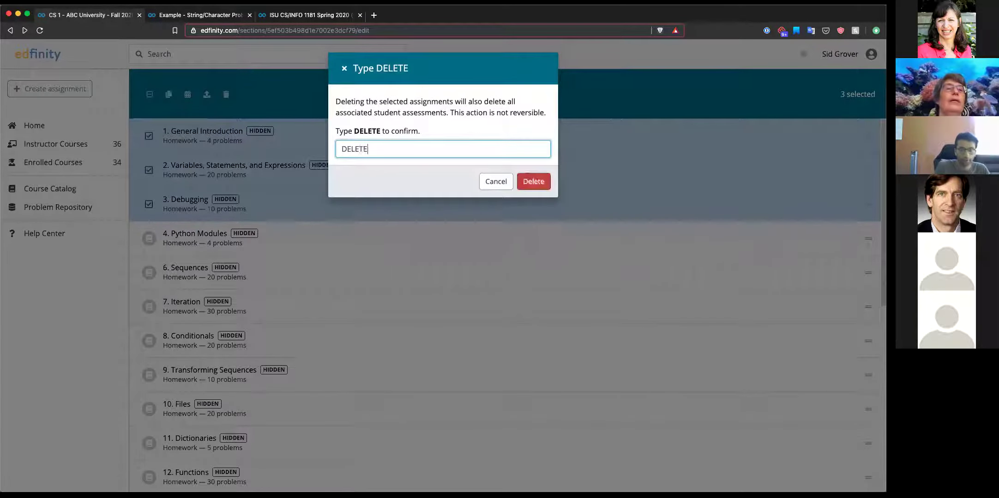
{"action": "key", "text": "Return"}
Step: Open the assignment "8. Conditionals" and rename it "Week 1 - Conditionals"
{"action": "left_click", "coordinate": [278, 237]}
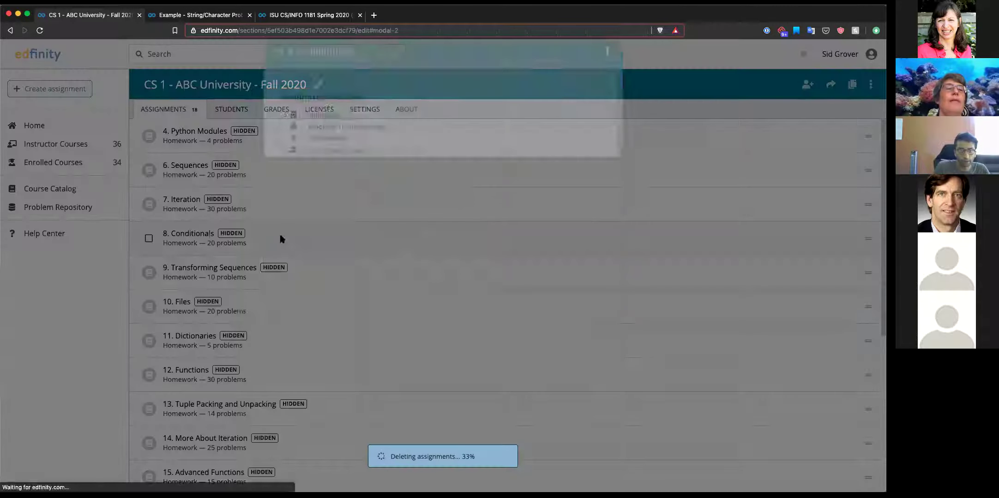
{"action": "left_click", "coordinate": [466, 336]}
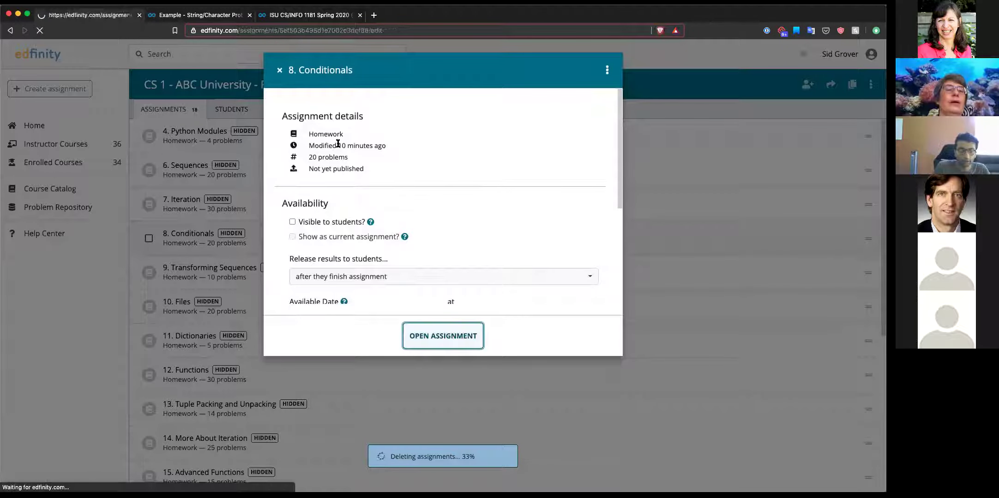
{"action": "left_click", "coordinate": [233, 84]}
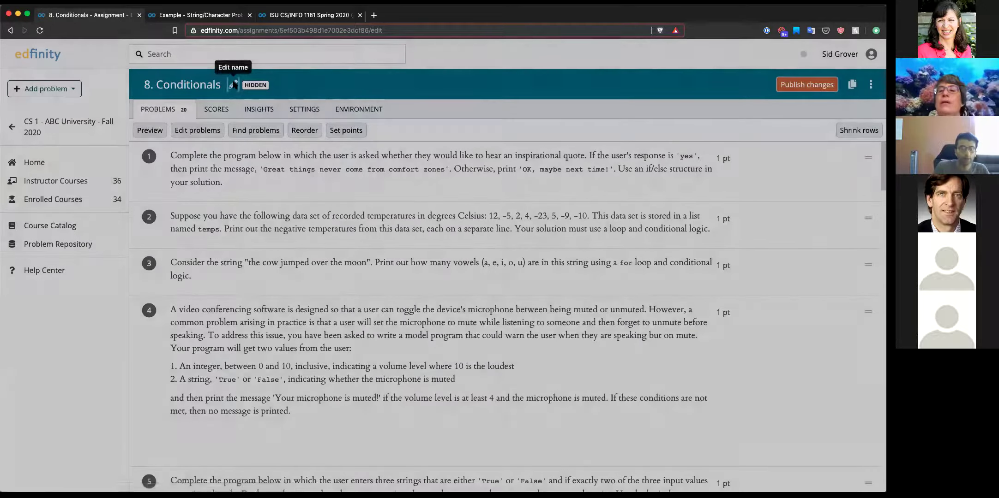
{"action": "key", "text": "Delete"}
{"action": "key", "text": "Delete"}
{"action": "type", "text": "Week 1 -"}
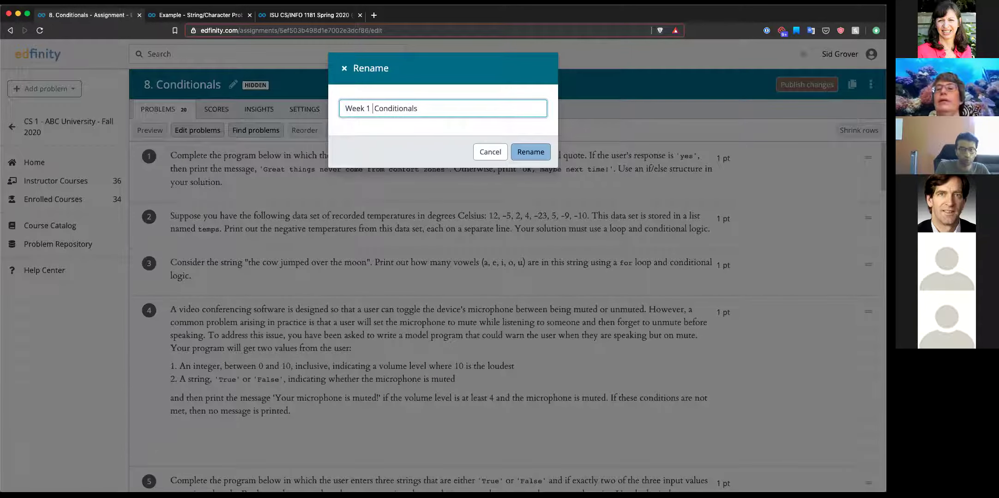
{"action": "key", "text": "Return"}
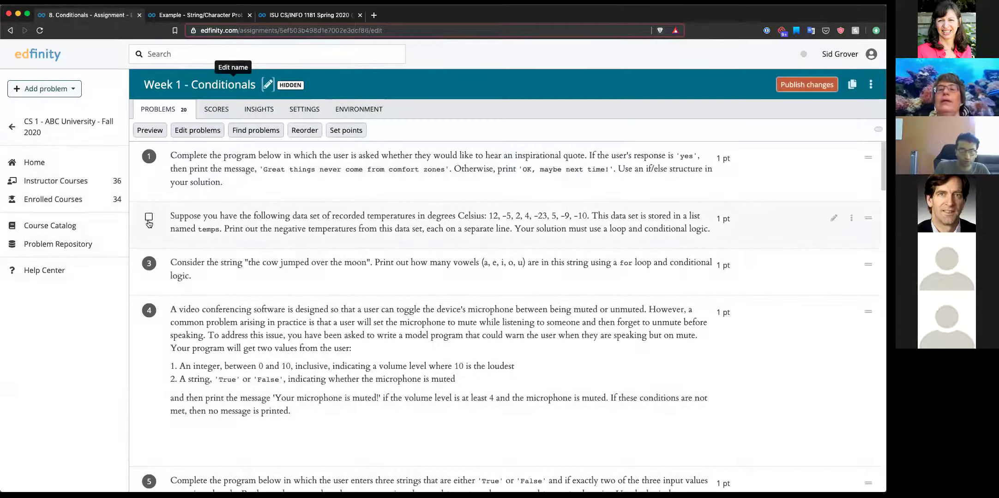
Step: Delete problems 2 and 4 from the Conditionals assignment and return to the course's assignment list
{"action": "left_click", "coordinate": [148, 217]}
{"action": "left_click", "coordinate": [148, 310]}
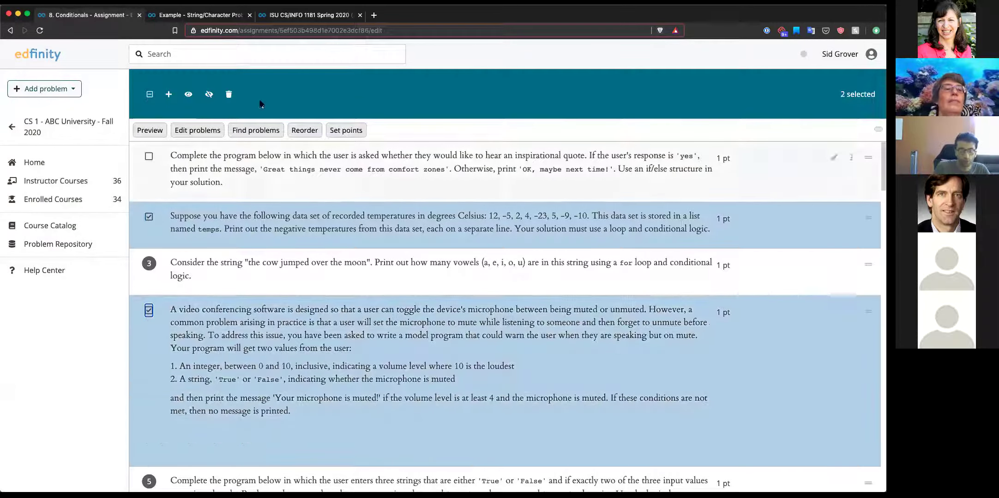
{"action": "left_click", "coordinate": [229, 95]}
{"action": "left_click", "coordinate": [539, 138]}
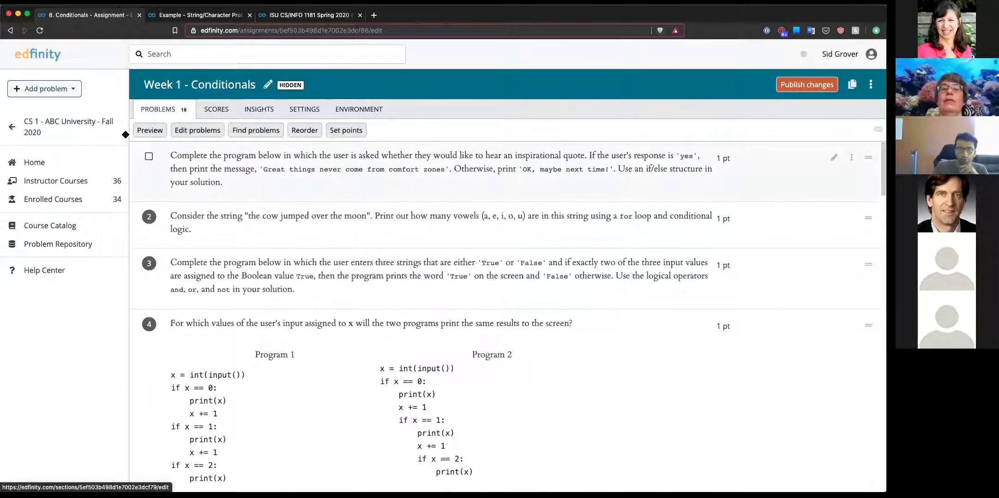
{"action": "left_click", "coordinate": [101, 119]}
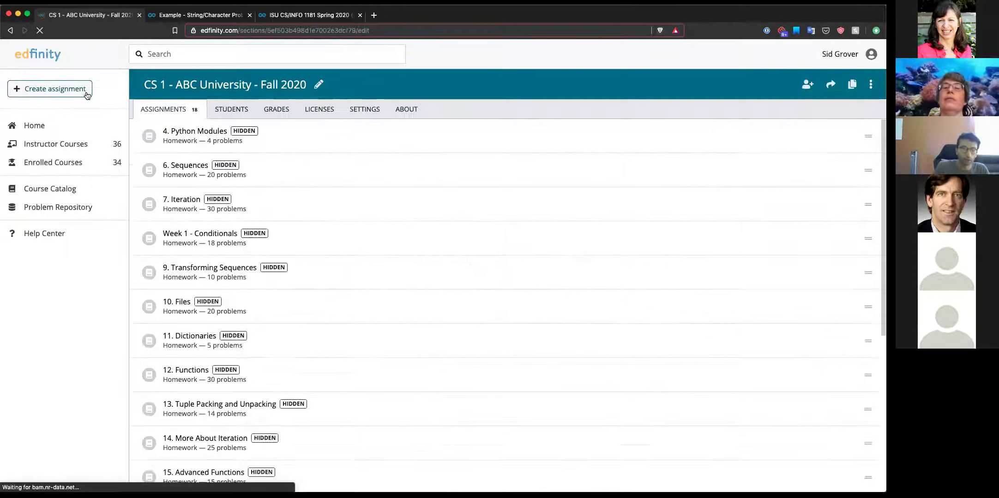
Step: Create a new assignment named "Week 10 - Working with Files" in the course
{"action": "left_click", "coordinate": [91, 93]}
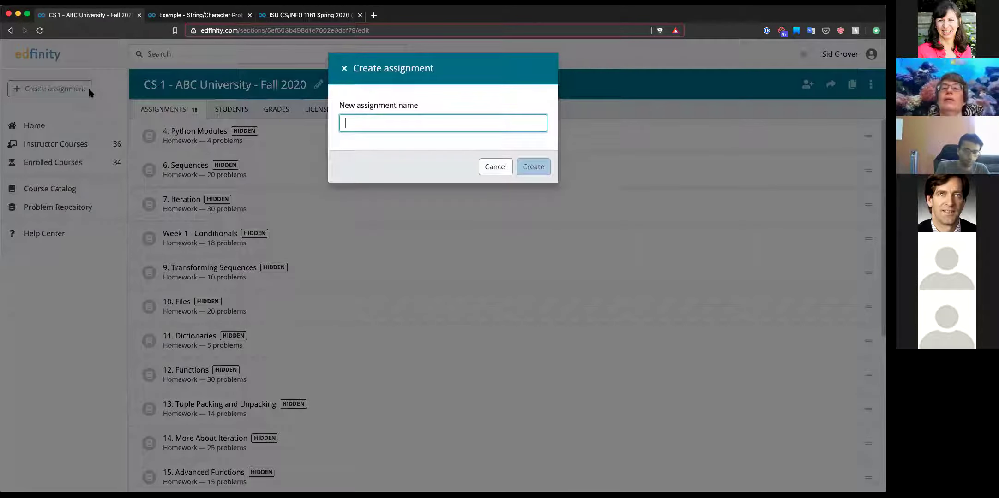
{"action": "type", "text": "Week"}
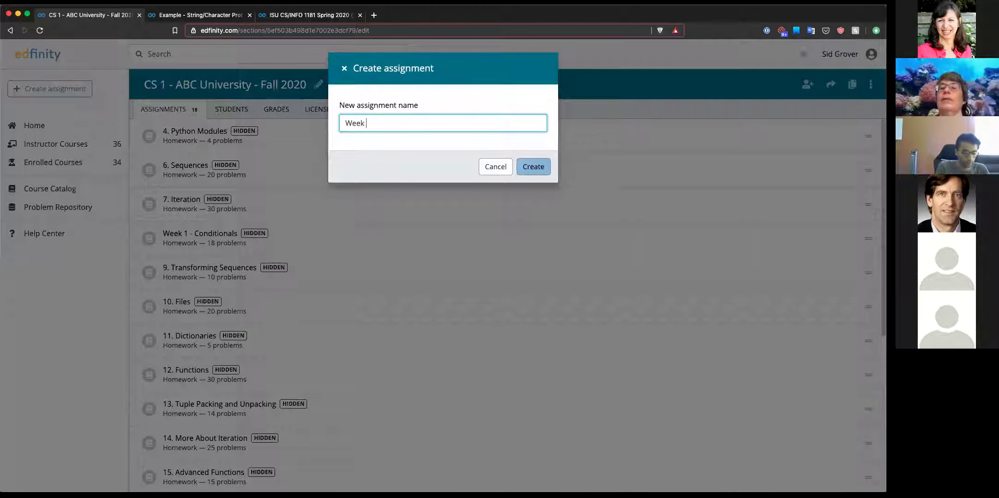
{"action": "type", "text": " 10 - Files"}
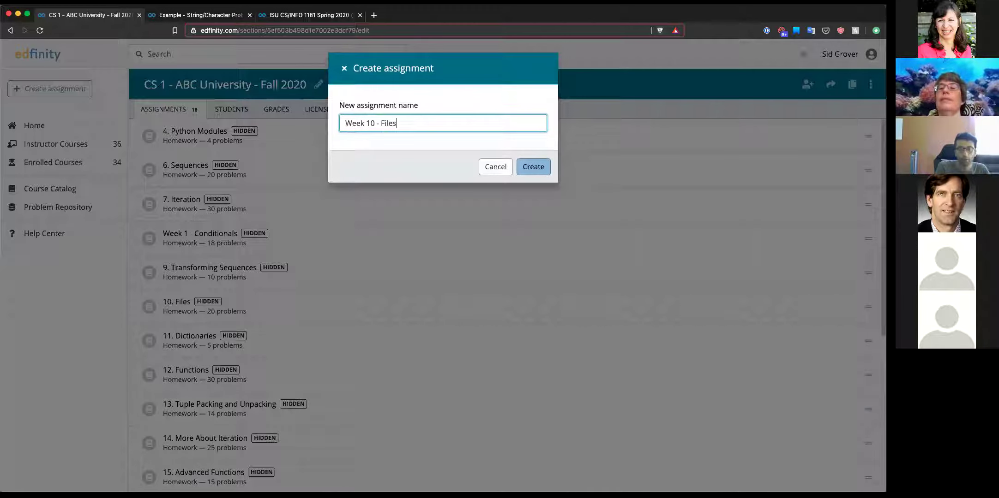
{"action": "type", "text": "Working with"}
{"action": "key", "text": "Return"}
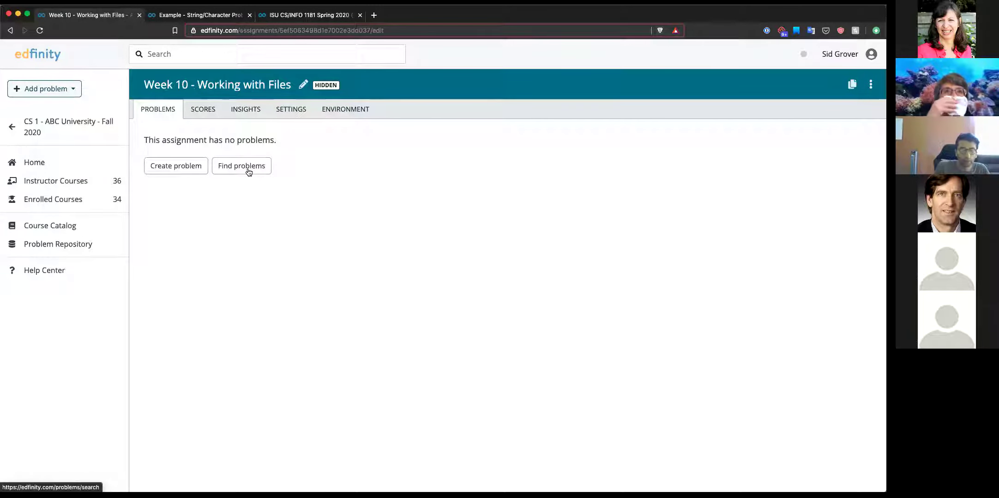
Step: Find problems for the assignment by filtering the repository to "10. Files" of the Introductory Python course under My Courses
{"action": "left_click", "coordinate": [248, 173]}
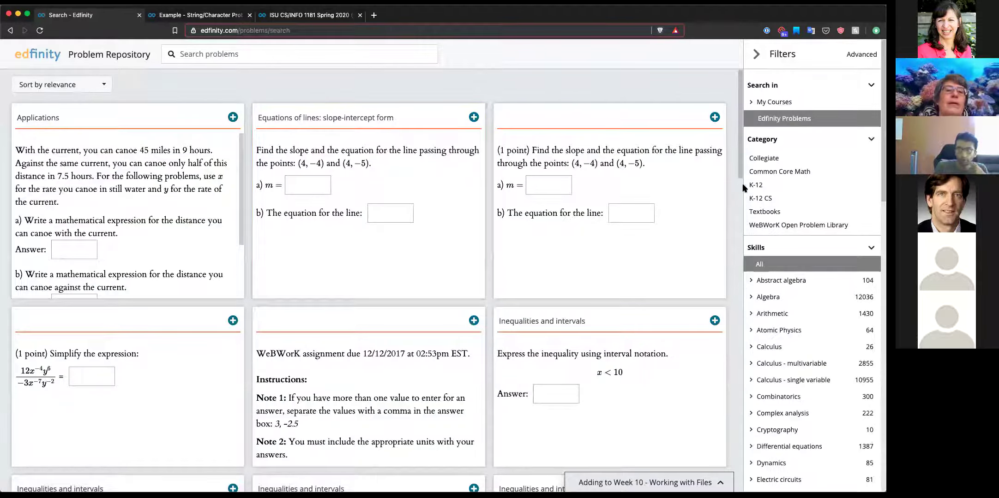
{"action": "left_click", "coordinate": [759, 104]}
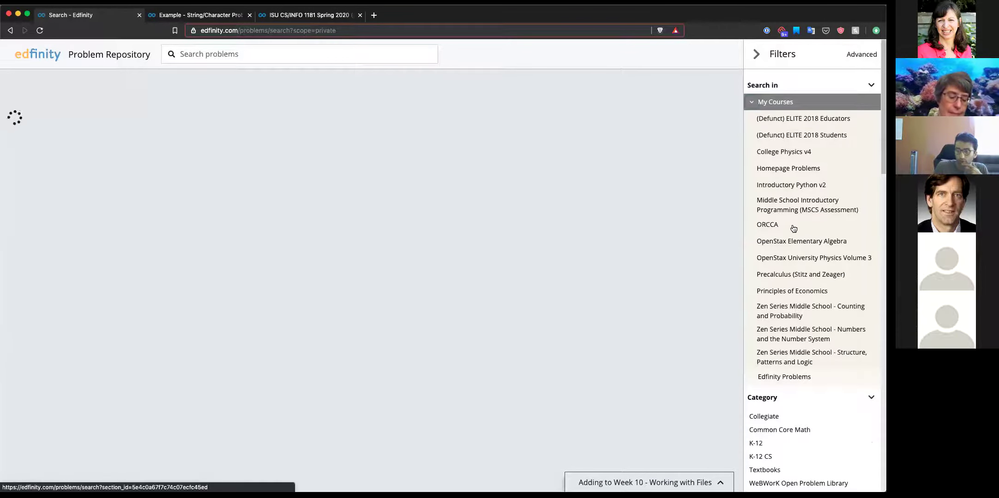
{"action": "scroll", "coordinate": [791, 224], "scroll_direction": "down", "scroll_amount": 3}
{"action": "scroll", "coordinate": [794, 226], "scroll_direction": "down", "scroll_amount": 4}
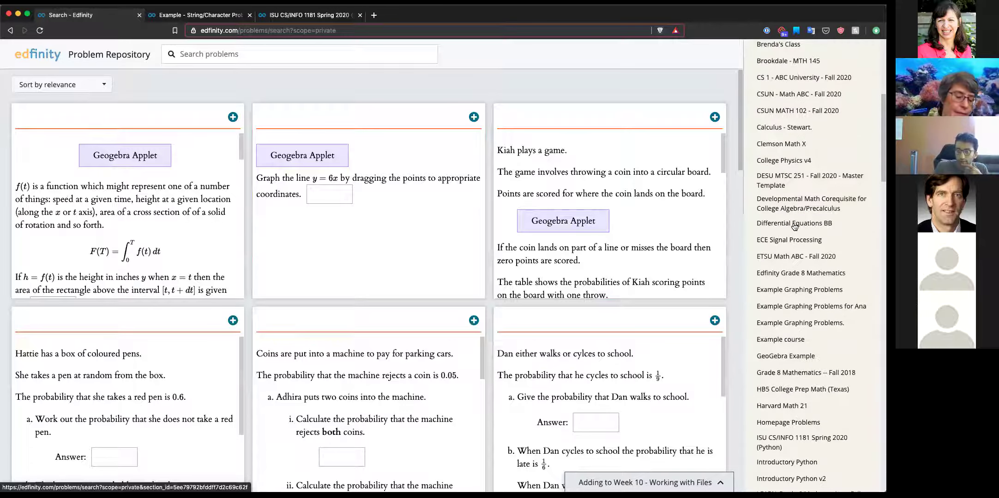
{"action": "left_click", "coordinate": [812, 463]}
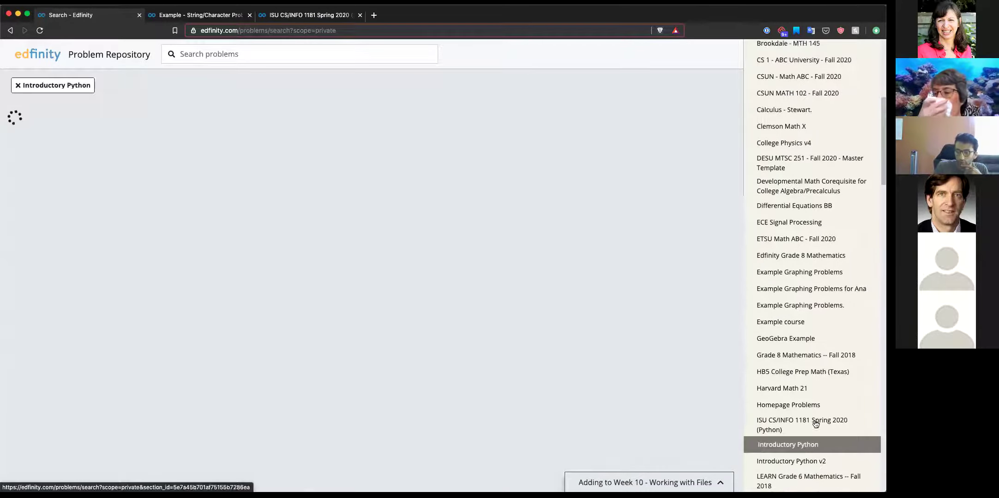
{"action": "scroll", "coordinate": [816, 420], "scroll_direction": "down", "scroll_amount": 5}
{"action": "scroll", "coordinate": [801, 393], "scroll_direction": "down", "scroll_amount": 3}
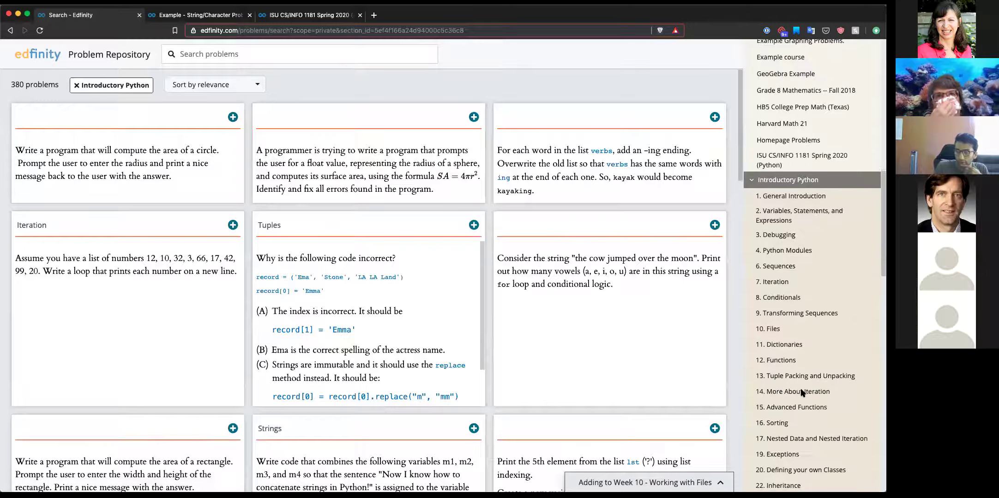
{"action": "left_click", "coordinate": [790, 331]}
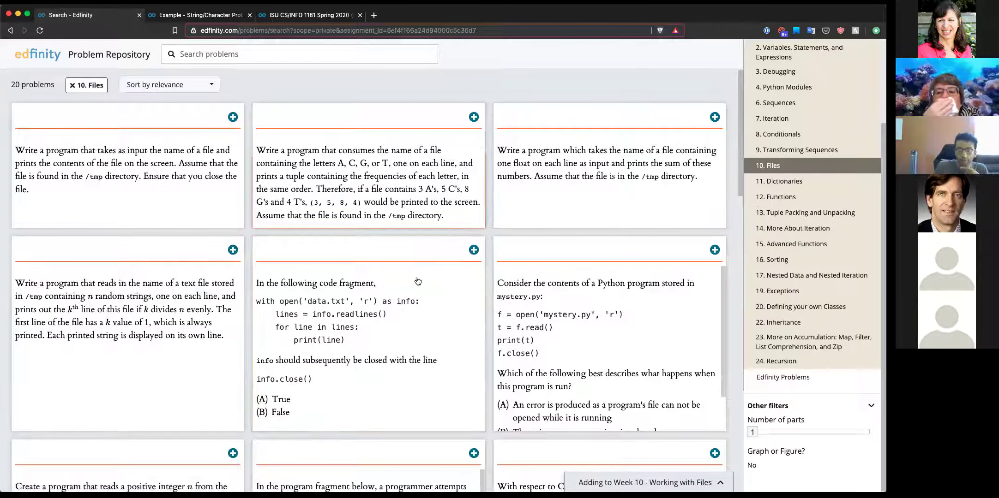
Step: Add the info.close() true/false, kth-line printing and output.txt writing problems to the Week 10 assignment, and open the assignment
{"action": "left_click", "coordinate": [474, 253]}
{"action": "left_click", "coordinate": [240, 252]}
{"action": "scroll", "coordinate": [241, 253], "scroll_direction": "down", "scroll_amount": 3}
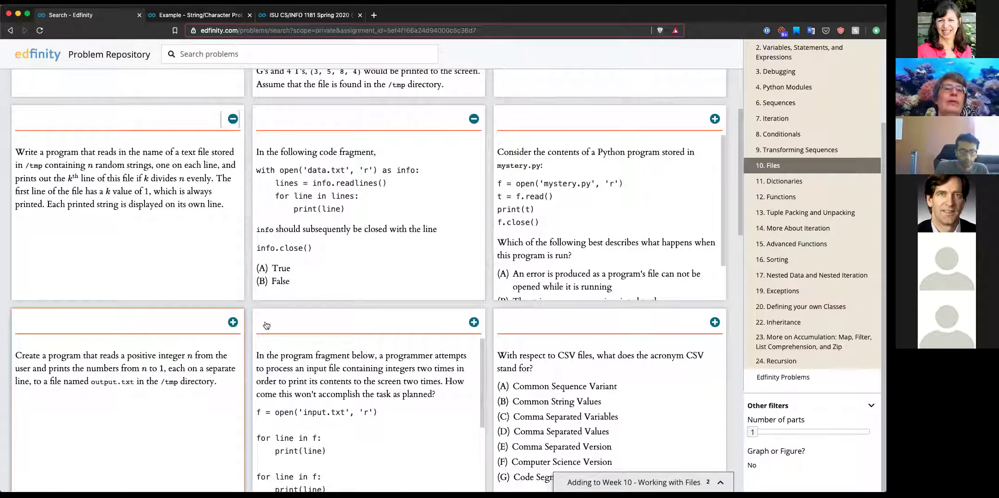
{"action": "left_click", "coordinate": [232, 323]}
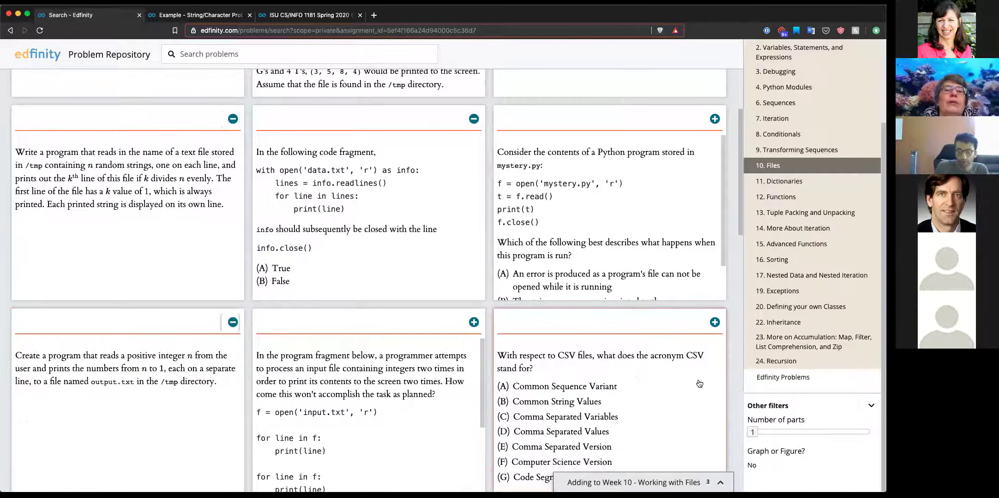
{"action": "left_click", "coordinate": [665, 483]}
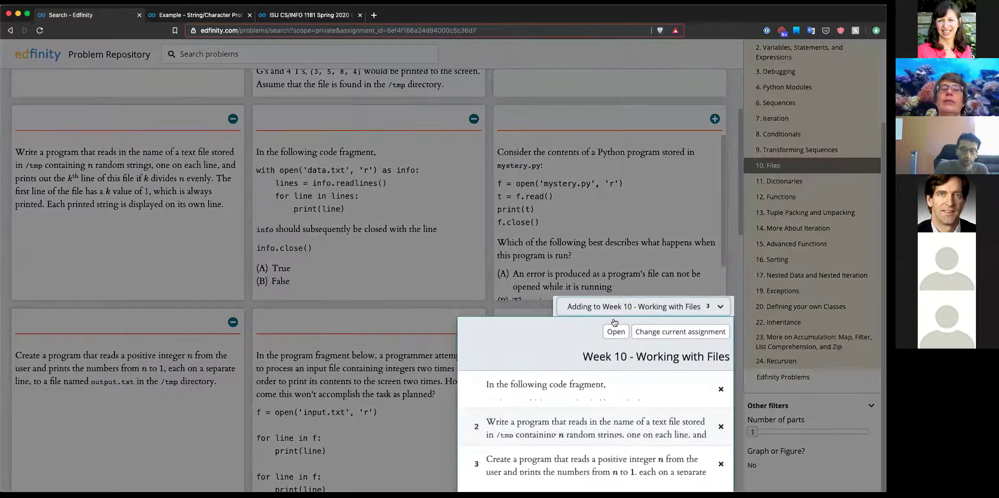
{"action": "left_click", "coordinate": [614, 325]}
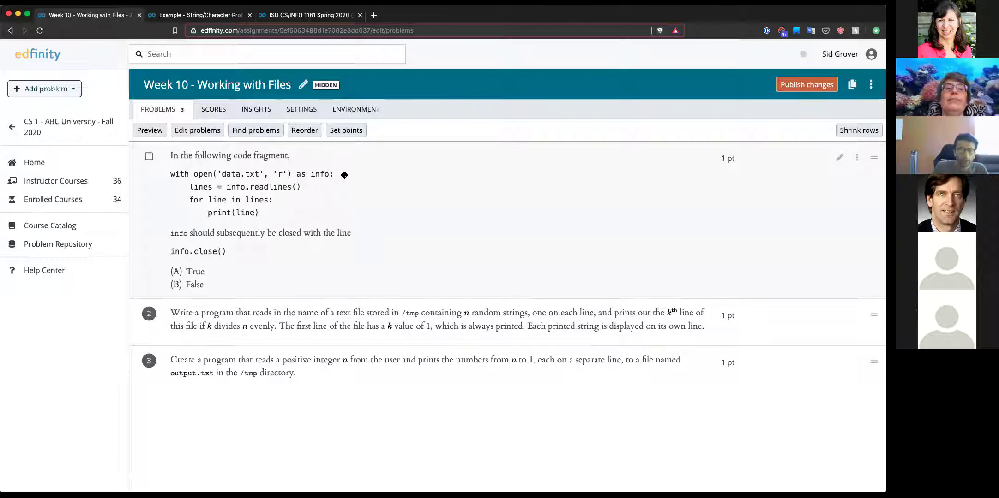
Step: Review the assignment's availability settings and its Instructions and Resources editors, including the HTML code view for resources
{"action": "left_click", "coordinate": [309, 110]}
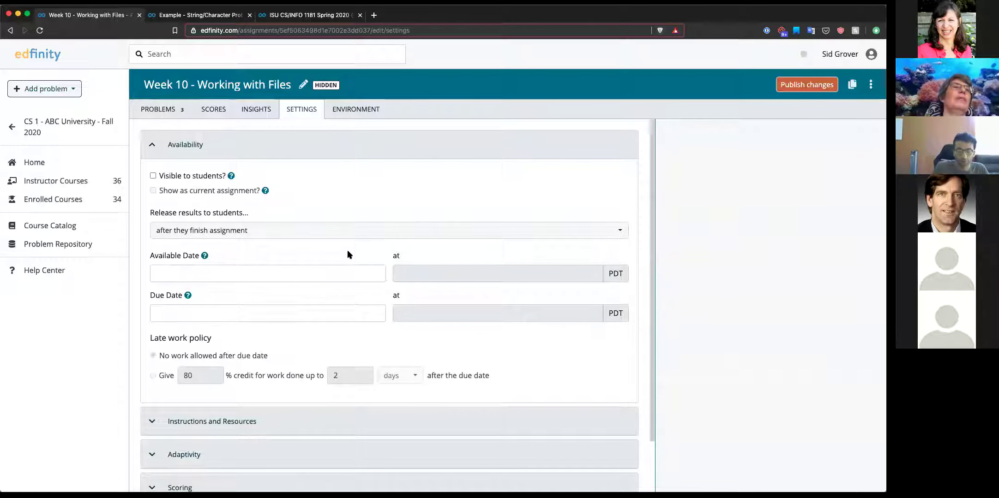
{"action": "scroll", "coordinate": [348, 254], "scroll_direction": "down", "scroll_amount": 1}
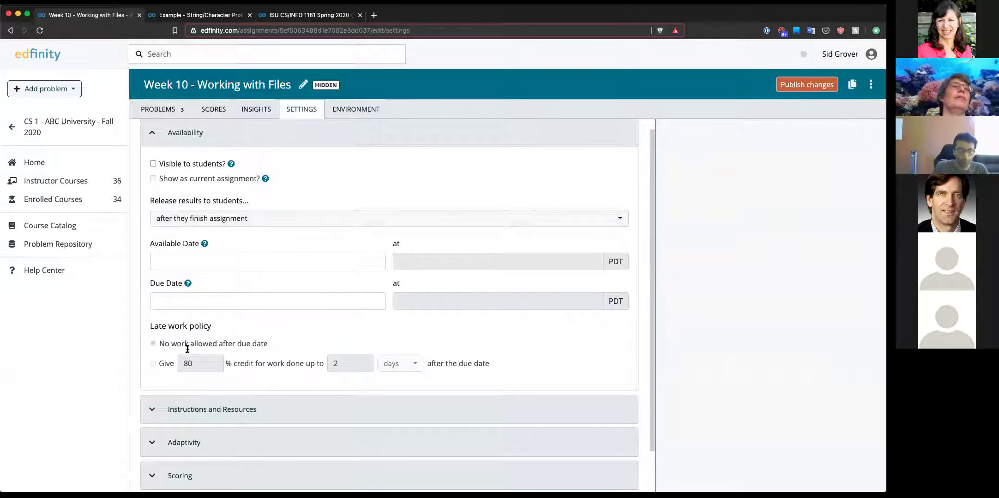
{"action": "left_click", "coordinate": [242, 413]}
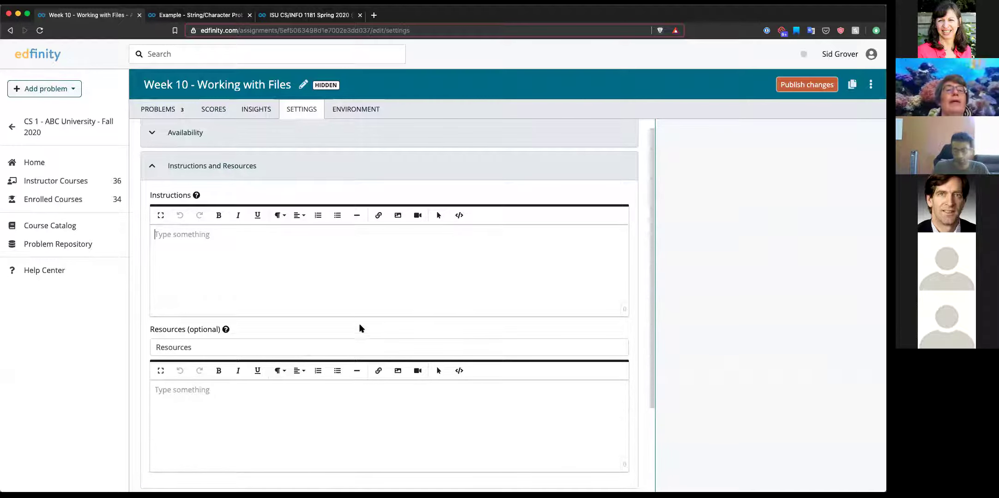
{"action": "left_click", "coordinate": [459, 371]}
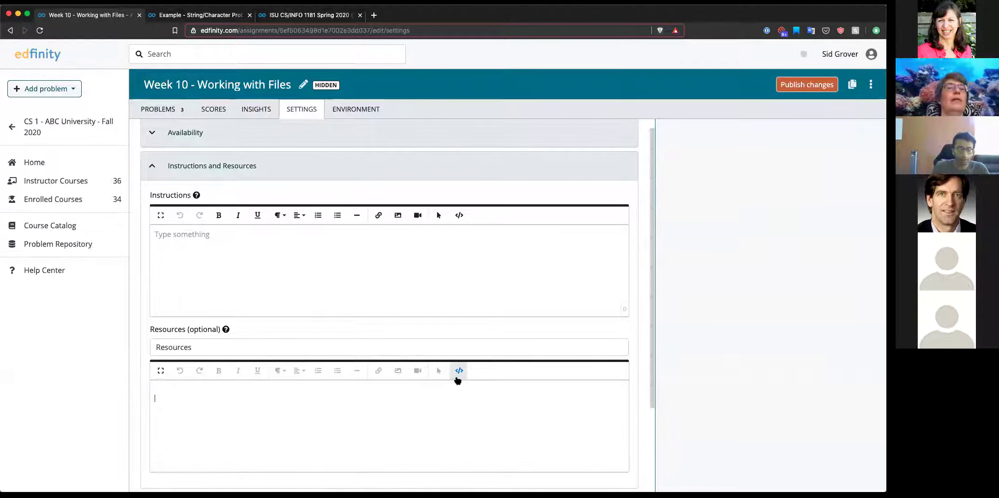
{"action": "left_click", "coordinate": [457, 374]}
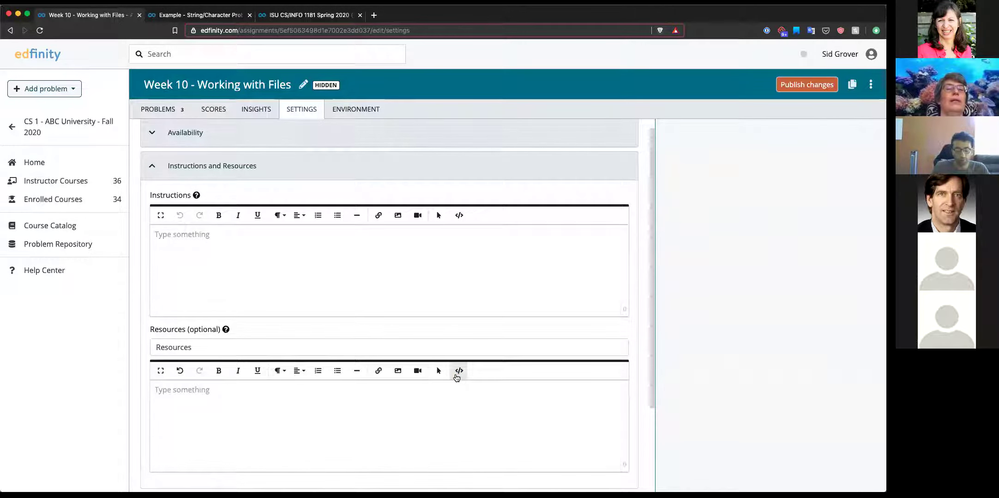
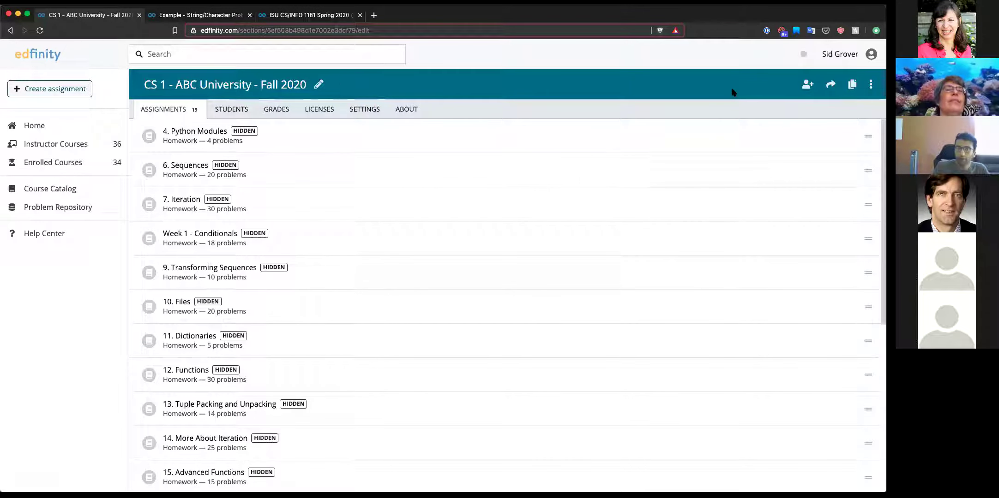
Step: Check the CS 1 course's options for sharing with educators and close them without inviting a collaborator
{"action": "left_click", "coordinate": [831, 85]}
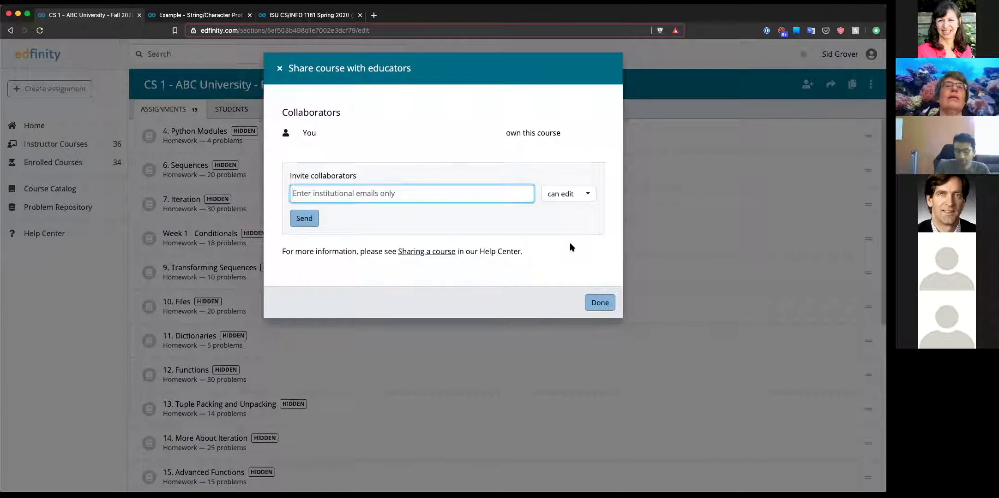
{"action": "left_click", "coordinate": [605, 303]}
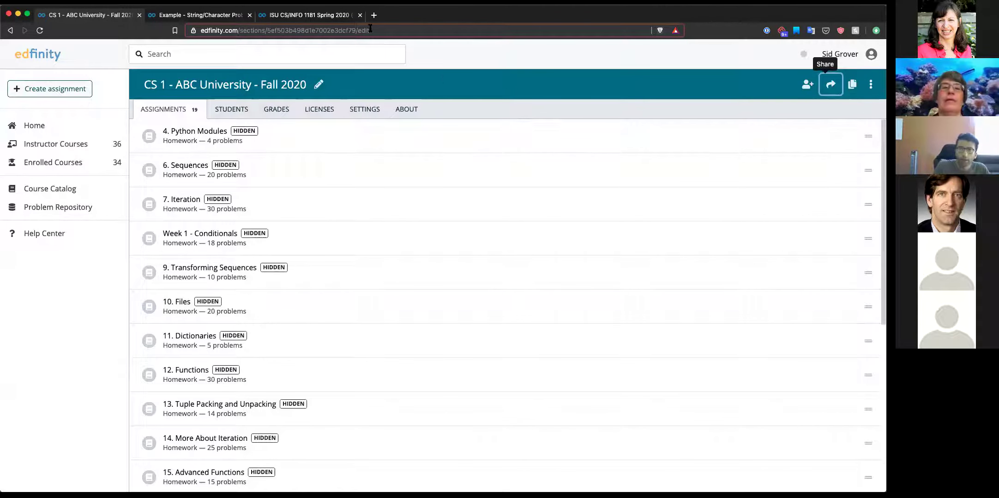
Step: Open the Final Exam of the ISU CS/INFO 1181 Spring 2020 (Python) course and examine its student scores
{"action": "left_click", "coordinate": [302, 17]}
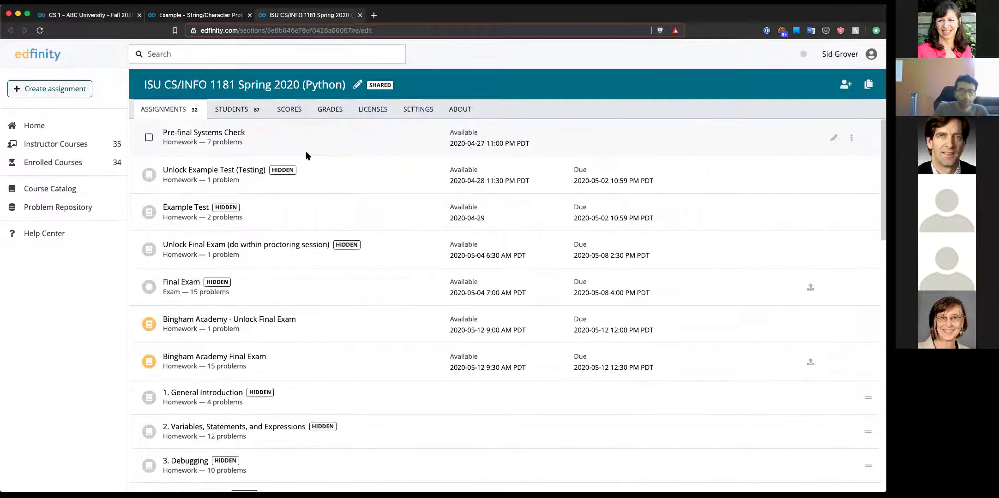
{"action": "left_click", "coordinate": [263, 270]}
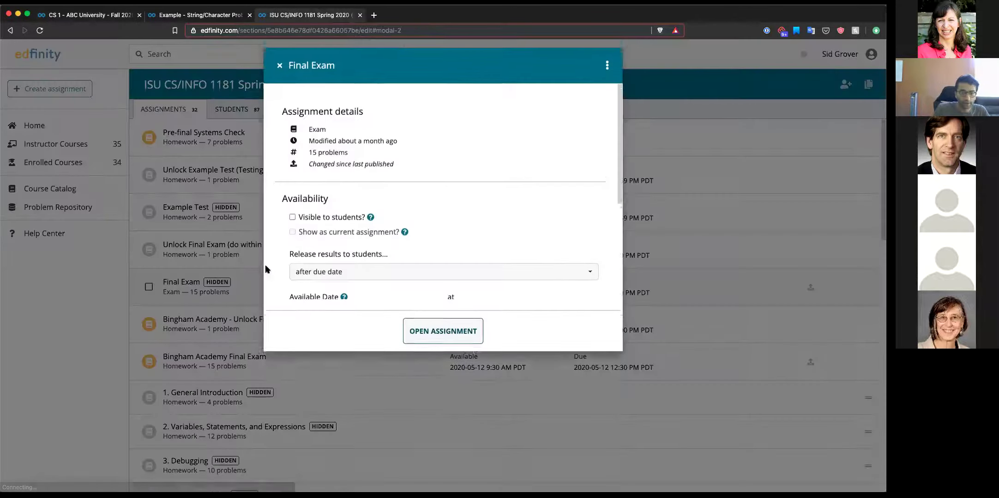
{"action": "left_click", "coordinate": [434, 334]}
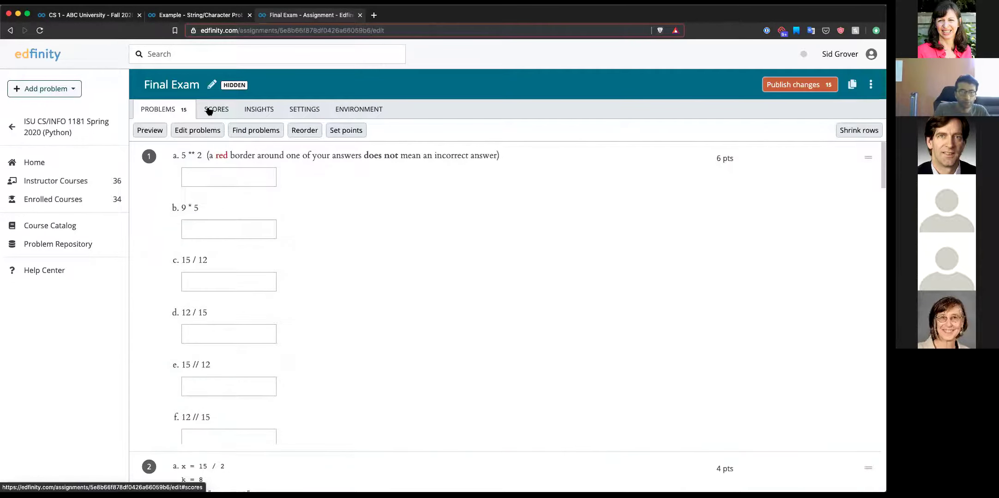
{"action": "left_click", "coordinate": [209, 112]}
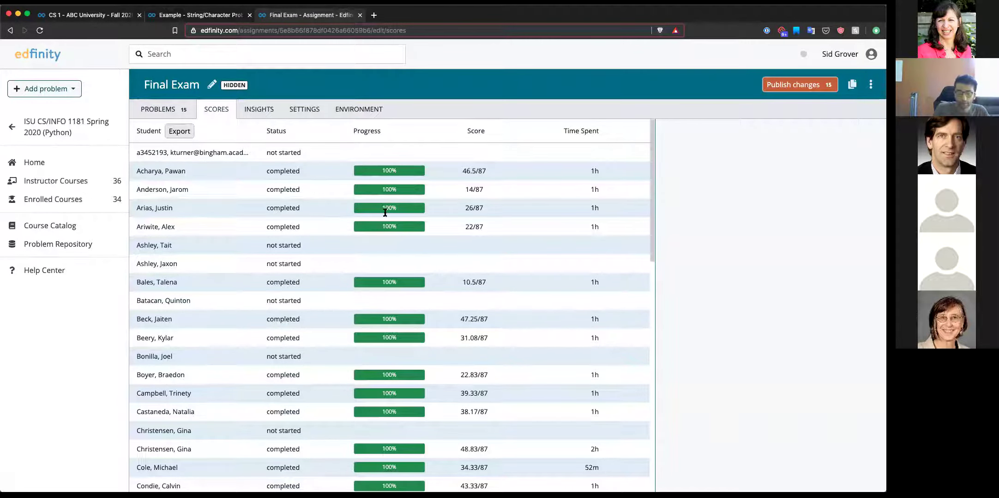
{"action": "scroll", "coordinate": [375, 349], "scroll_direction": "down", "scroll_amount": 1}
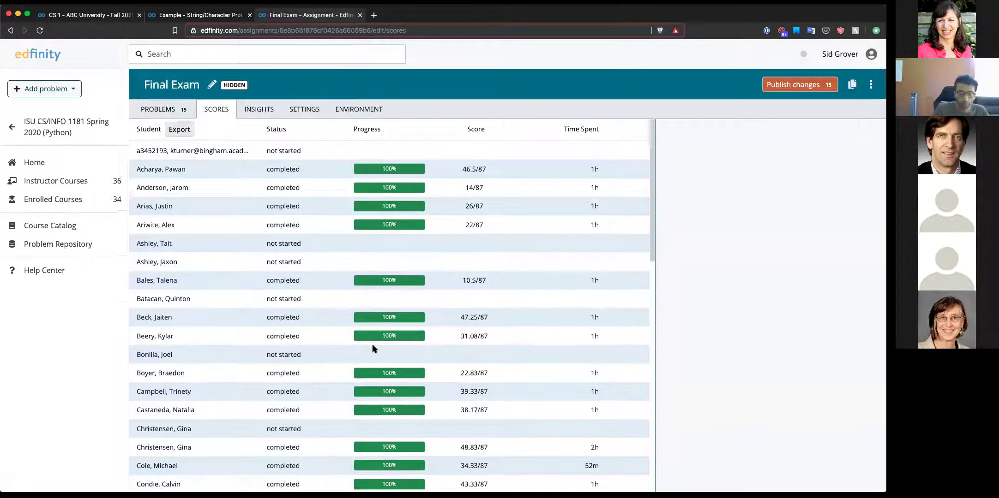
{"action": "scroll", "coordinate": [374, 349], "scroll_direction": "down", "scroll_amount": 2}
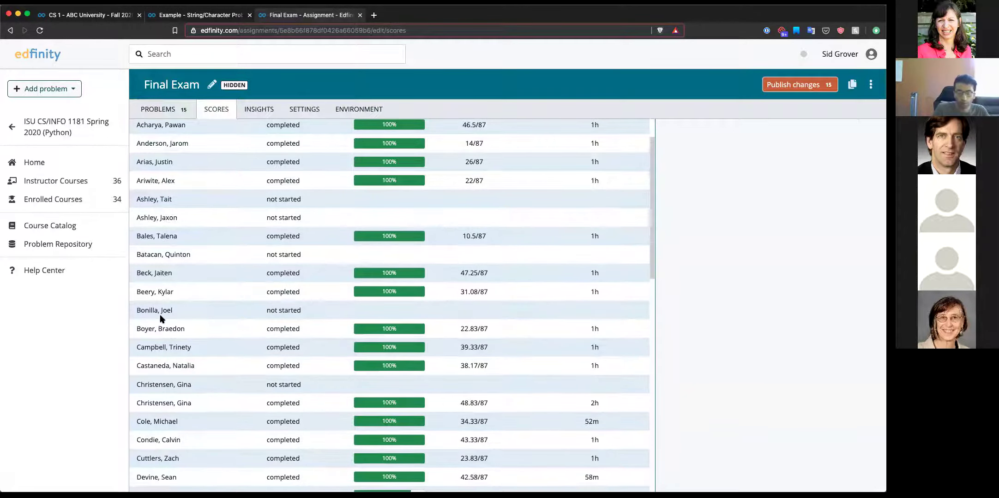
Step: Open a student's completed Final Exam and examine the submitted answers to problems 2, 4 and 5
{"action": "left_click", "coordinate": [167, 348]}
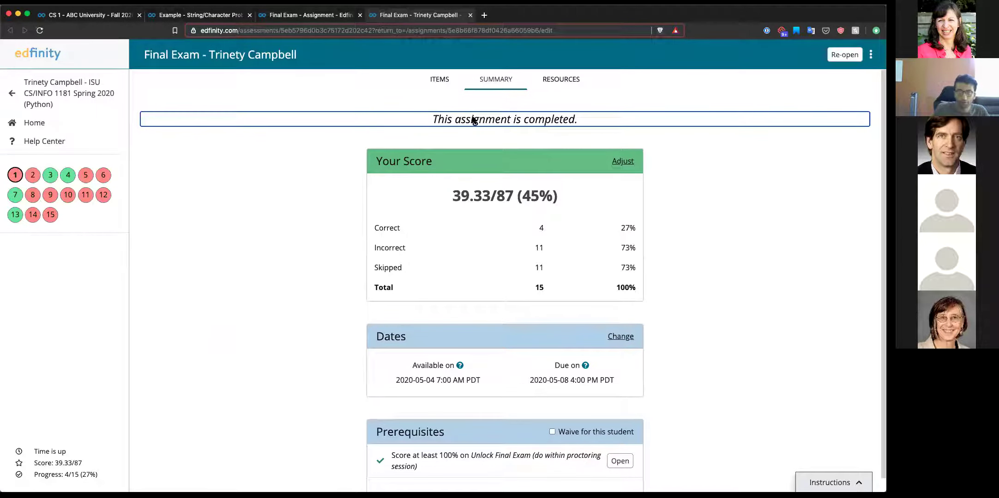
{"action": "left_click", "coordinate": [32, 175]}
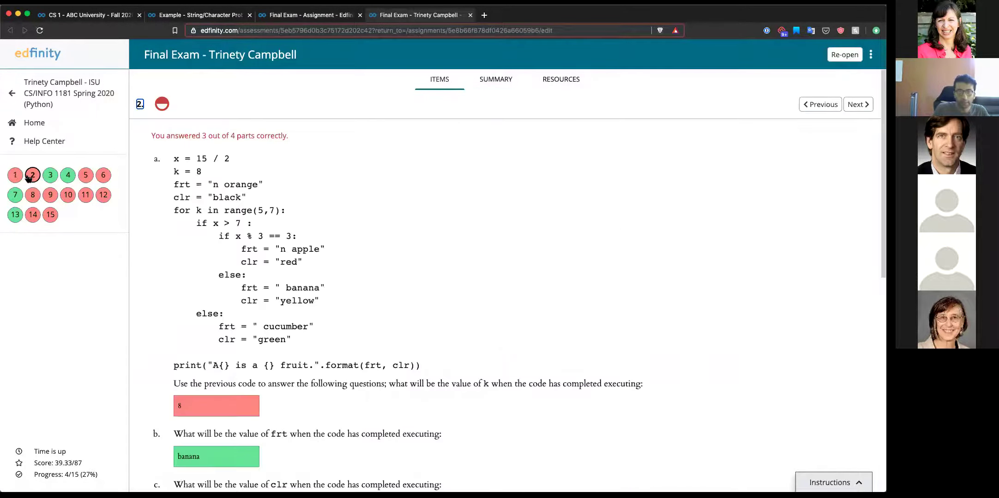
{"action": "scroll", "coordinate": [222, 194], "scroll_direction": "down", "scroll_amount": 4}
{"action": "scroll", "coordinate": [222, 194], "scroll_direction": "down", "scroll_amount": 3}
{"action": "left_click", "coordinate": [68, 175]}
{"action": "scroll", "coordinate": [296, 245], "scroll_direction": "down", "scroll_amount": 10}
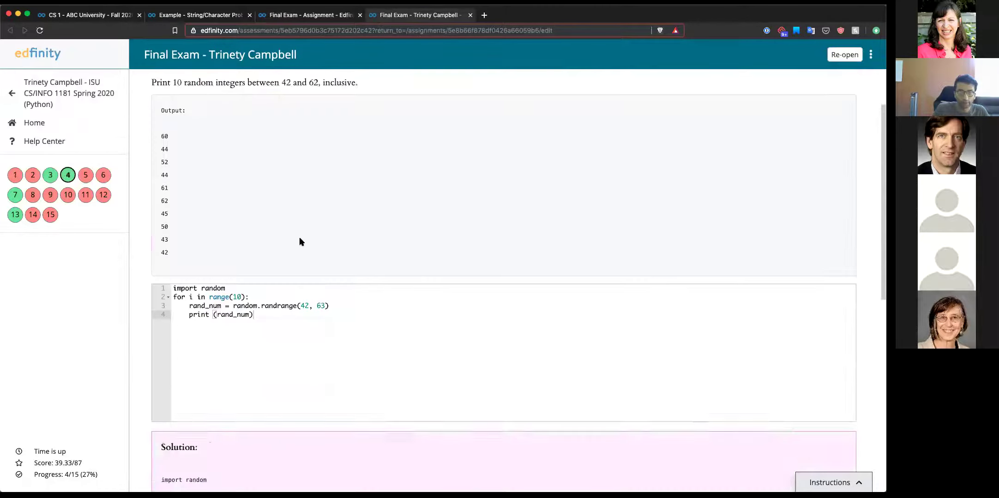
{"action": "left_click", "coordinate": [85, 175]}
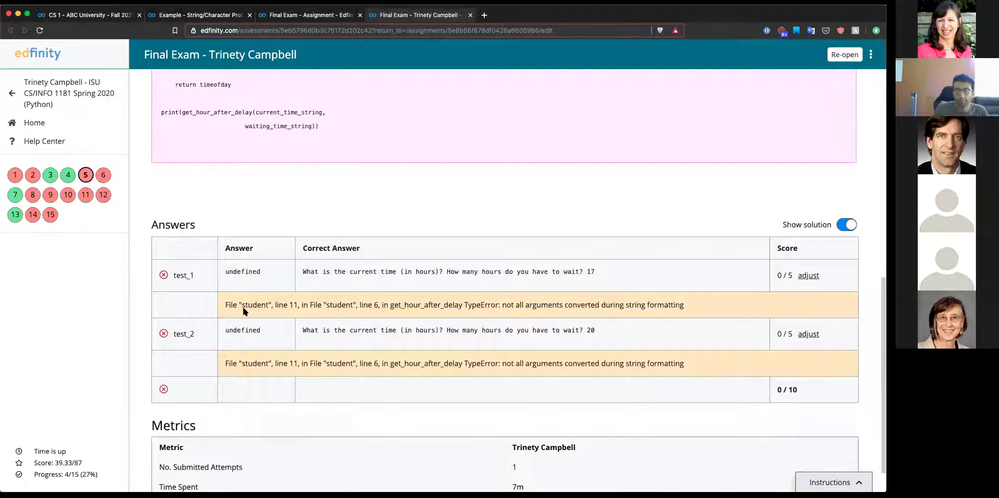
Step: Adjust the student's test_1 score on problem 5 to 3 out of 5
{"action": "left_click", "coordinate": [805, 276]}
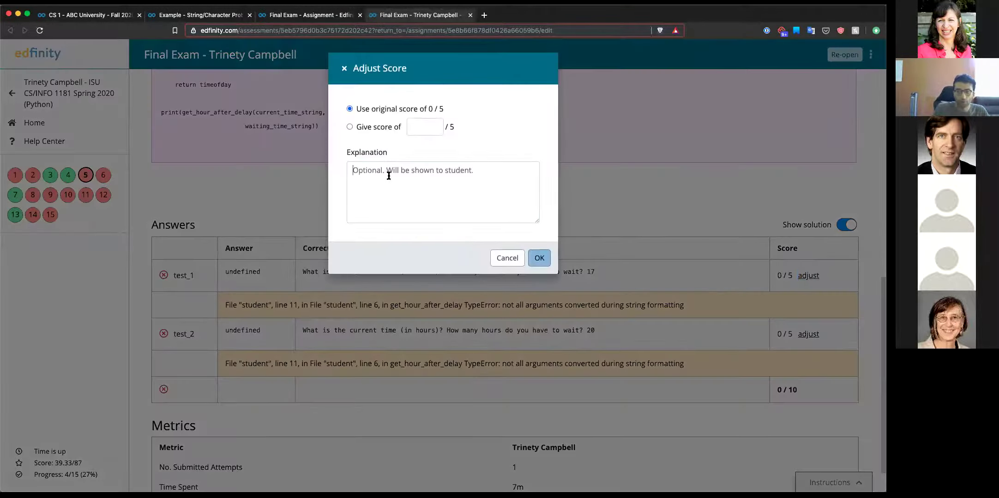
{"action": "left_click", "coordinate": [358, 127]}
{"action": "left_click", "coordinate": [419, 132]}
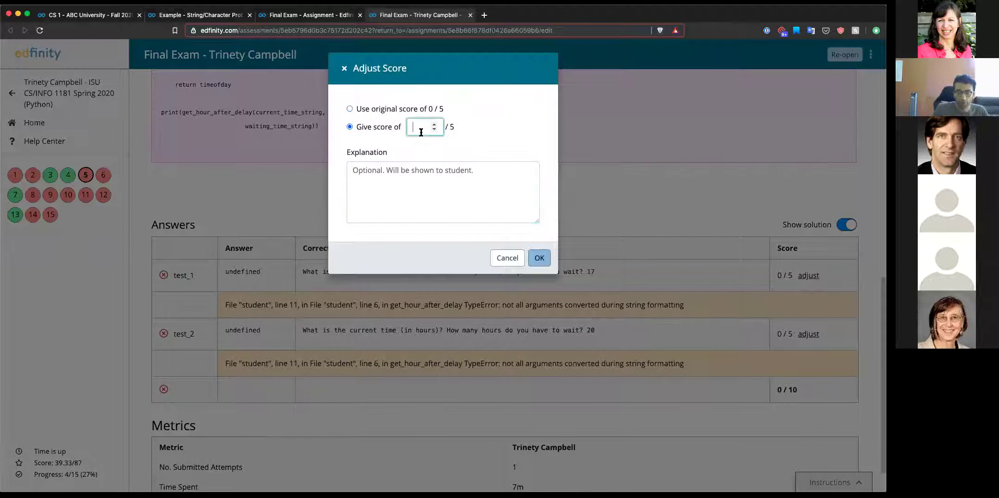
{"action": "type", "text": "1"}
{"action": "left_click", "coordinate": [403, 175]}
{"action": "double_click", "coordinate": [410, 128]}
{"action": "type", "text": "3"}
Step: Try to add the explanation "Incorrect, but partial credit bc good style" to the student's test_1 score adjustment
{"action": "left_click", "coordinate": [409, 182]}
{"action": "type", "text": "Incorrecty,"}
{"action": "key", "text": "BackSpace"}
{"action": "key", "text": "BackSpace"}
{"action": "type", "text": ", but partial credit bc good style"}
{"action": "key", "text": "Return"}
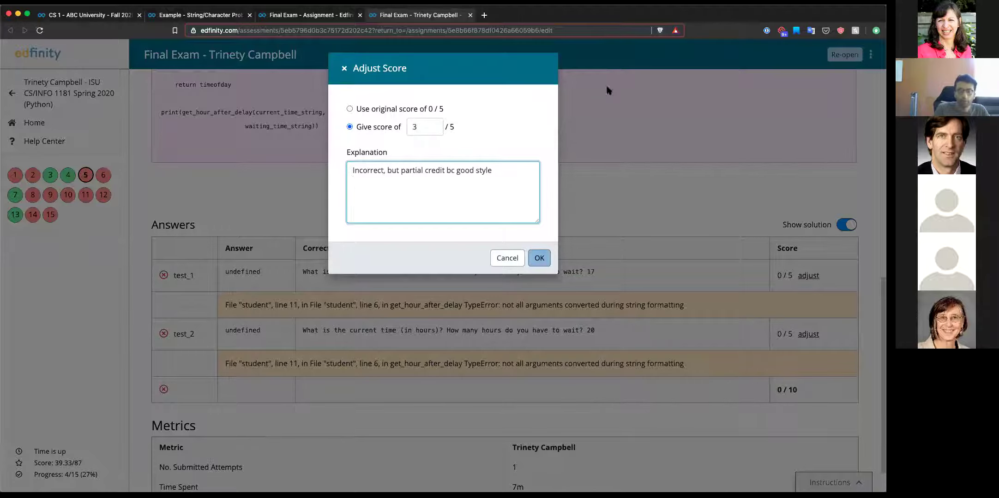
{"action": "left_click", "coordinate": [539, 258]}
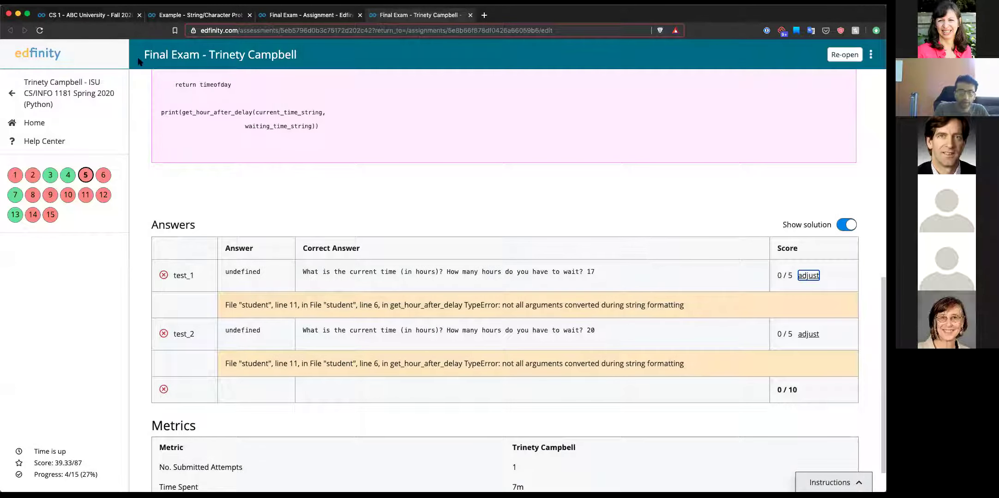
Step: Return to the Final Exam assignment and examine its insights, viewing the summary and the score distribution
{"action": "left_click", "coordinate": [327, 15]}
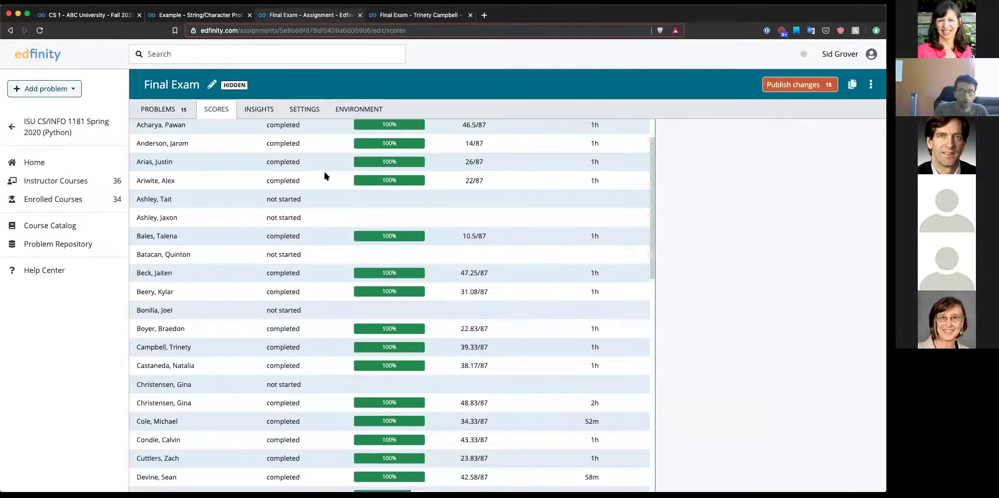
{"action": "left_click", "coordinate": [268, 111]}
{"action": "left_click", "coordinate": [194, 132]}
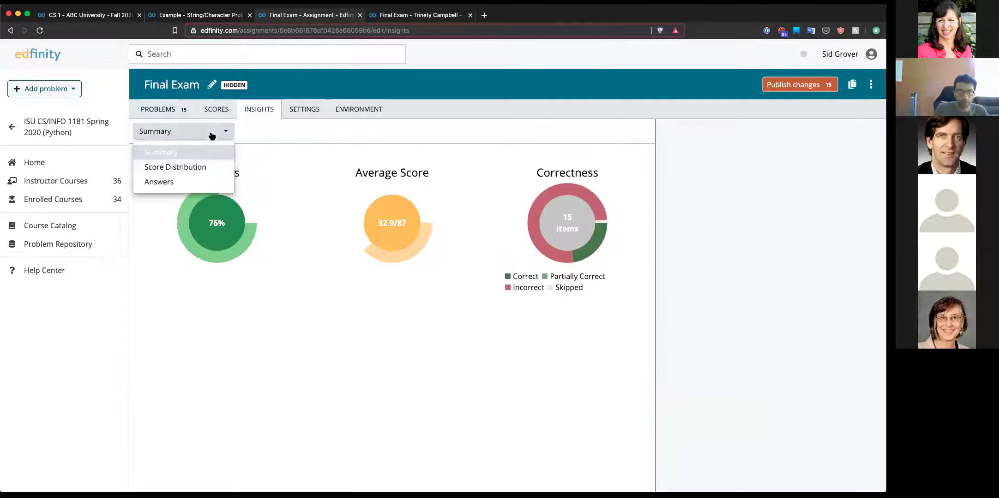
{"action": "left_click", "coordinate": [203, 165]}
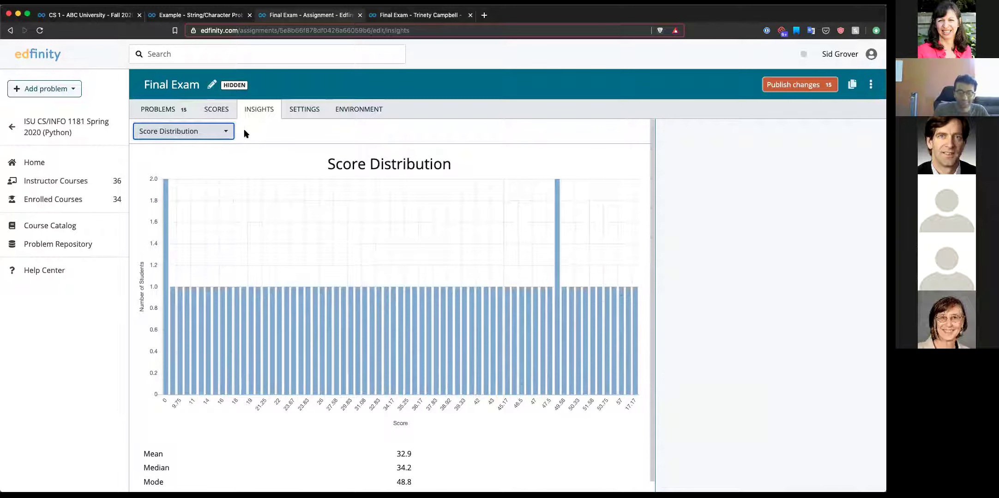
{"action": "left_click", "coordinate": [210, 138]}
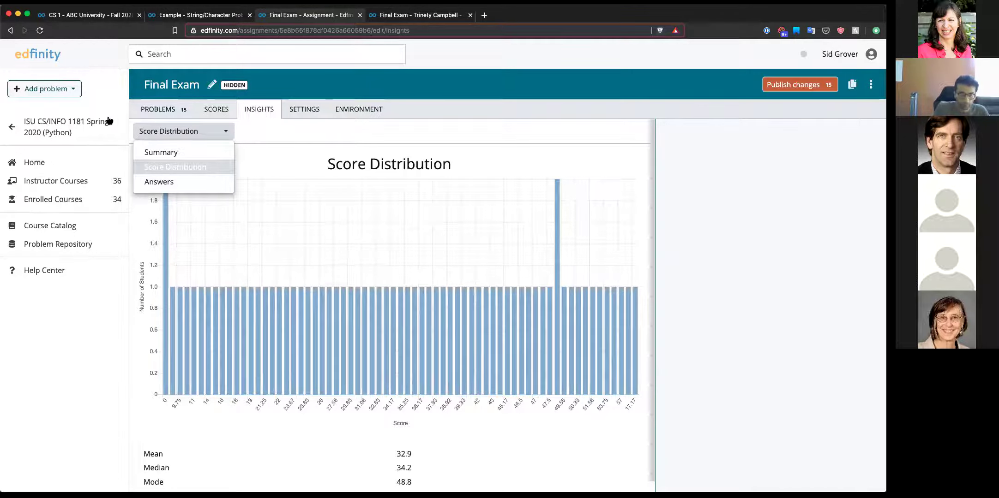
Step: Go back to the ISU CS/INFO 1181 Spring 2020 (Python) course and view all students' scores across its assignments
{"action": "key", "text": "super+r"}
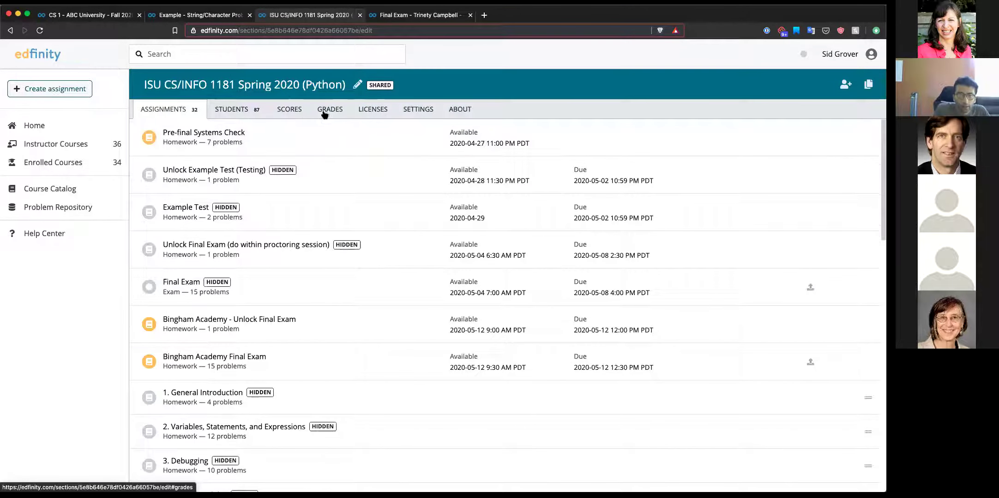
{"action": "left_click", "coordinate": [282, 113]}
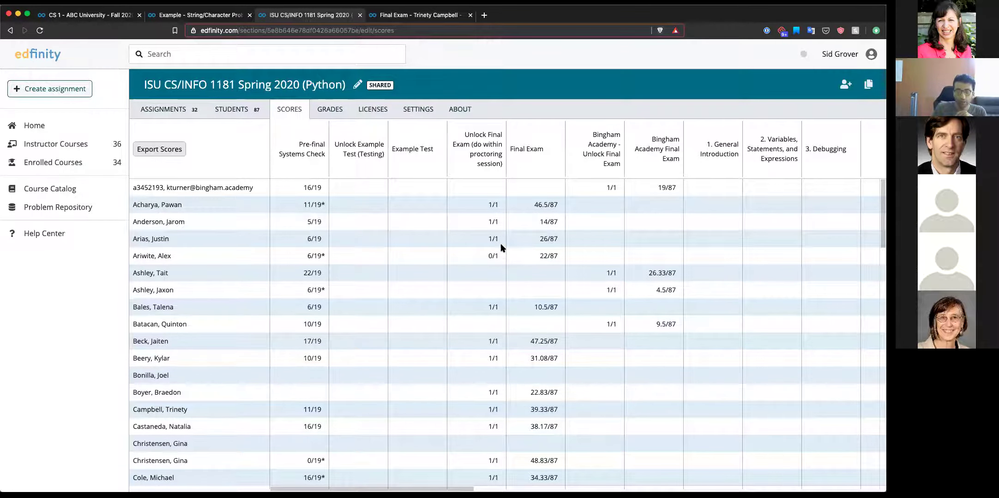
Step: Check the student invitation options of the CS 1 - ABC University - Fall 2020 course, highlight the join link, and close them without inviting anyone
{"action": "left_click", "coordinate": [101, 15]}
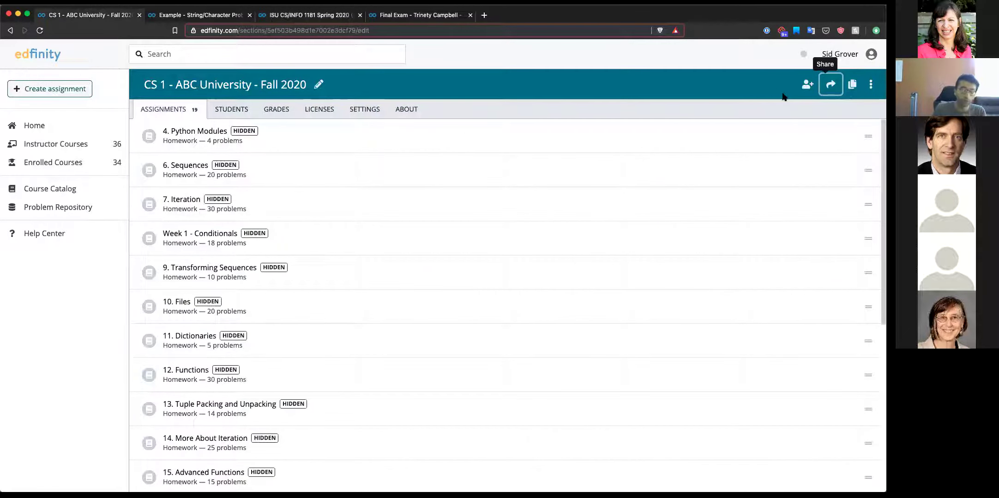
{"action": "left_click", "coordinate": [806, 87]}
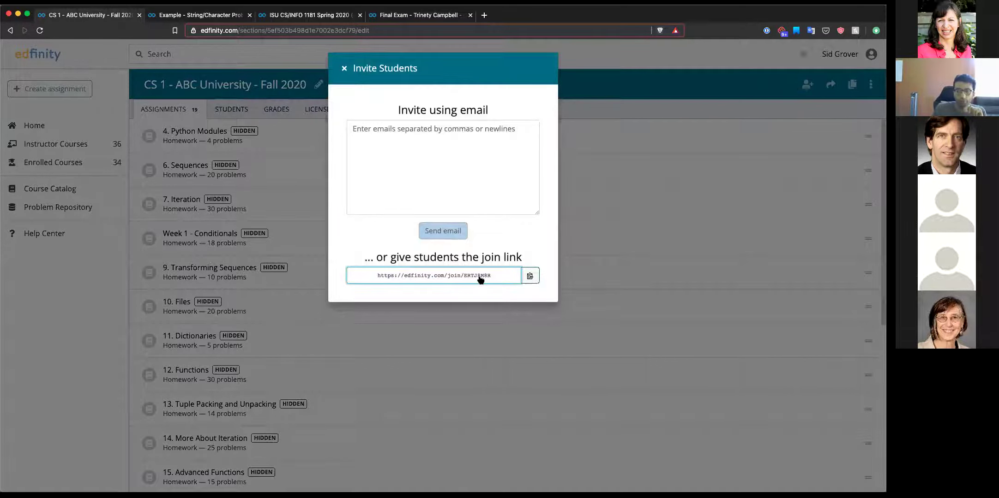
{"action": "left_click_drag", "start_coordinate": [480, 279], "coordinate": [362, 275]}
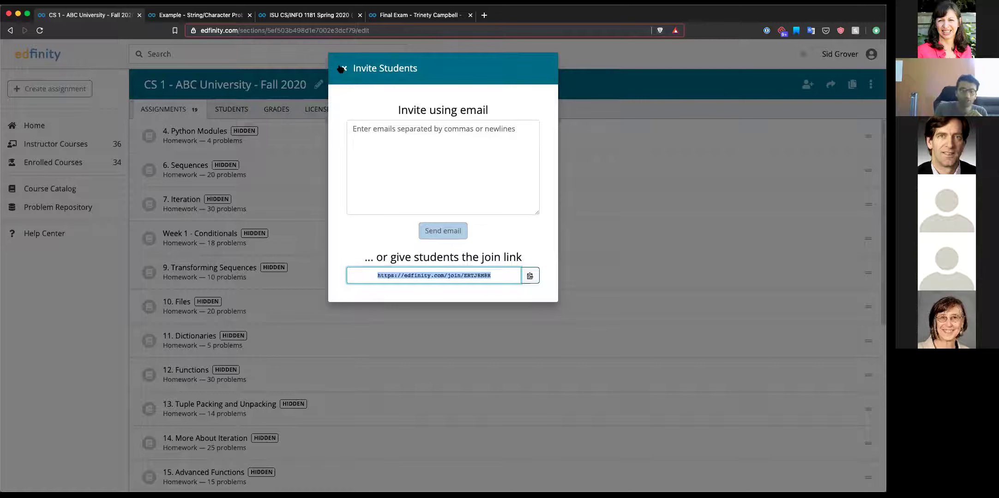
{"action": "left_click", "coordinate": [296, 137]}
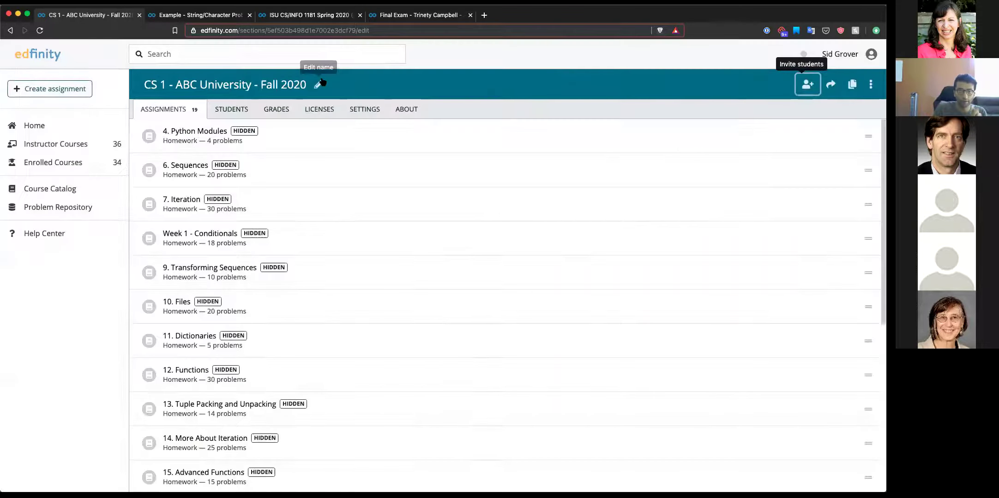